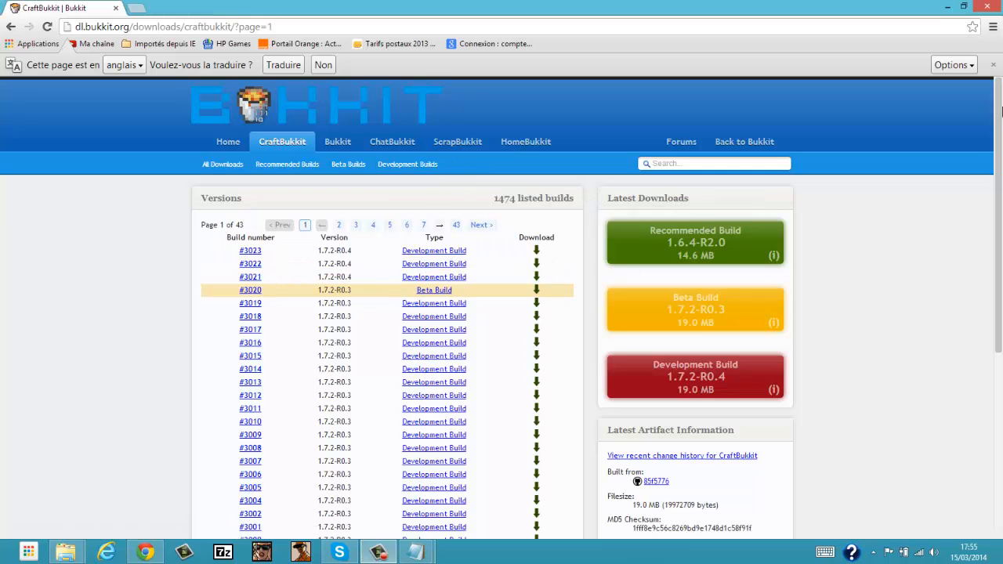
# Step: Browse the CraftBukkit build list through pages 3, 6 and 43, and return to page 1
pyautogui.scroll(-4, 962, 325)
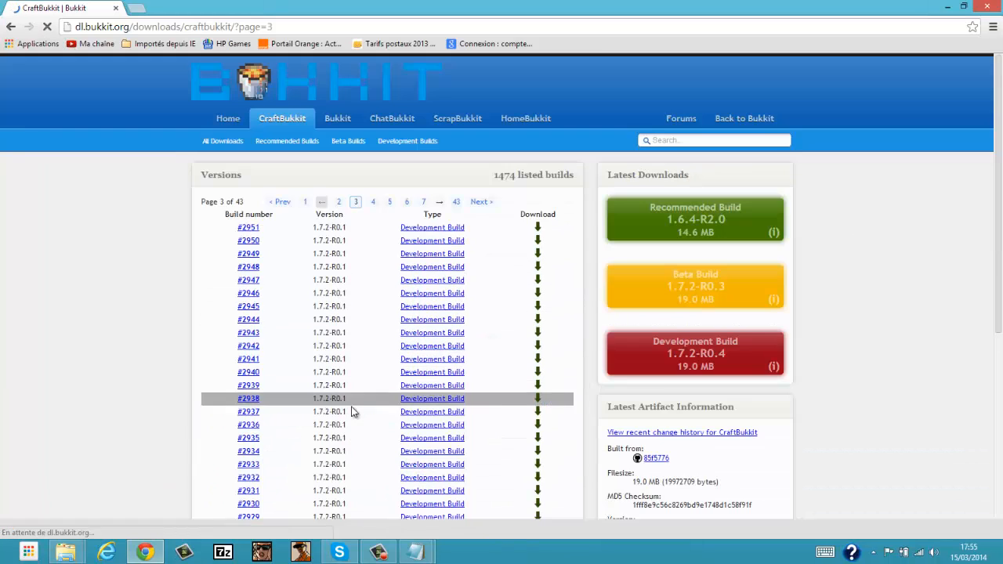
pyautogui.scroll(-4, 352, 411)
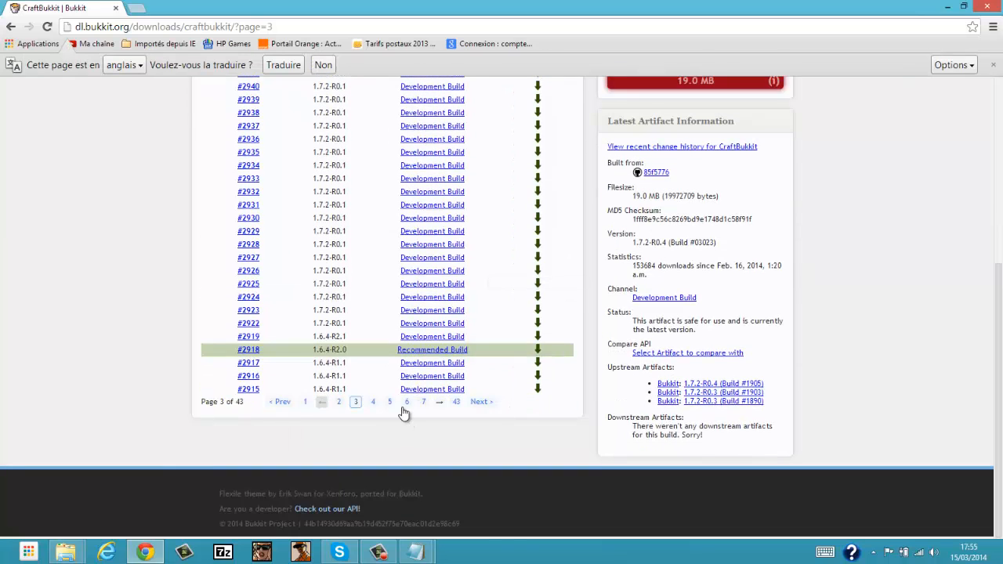
pyautogui.click(407, 402)
pyautogui.scroll(-3, 368, 368)
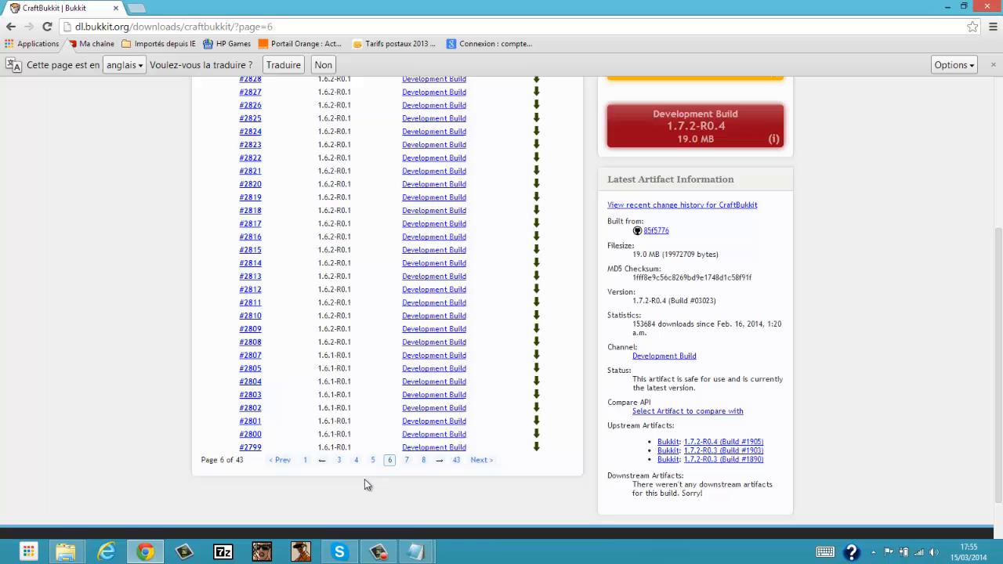
pyautogui.click(456, 460)
pyautogui.scroll(2, 314, 227)
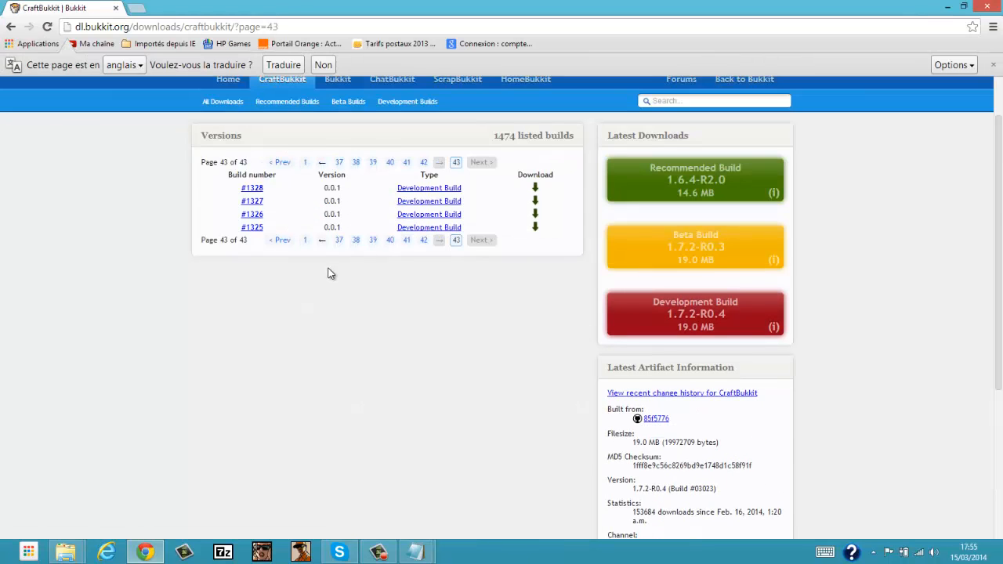
pyautogui.click(305, 240)
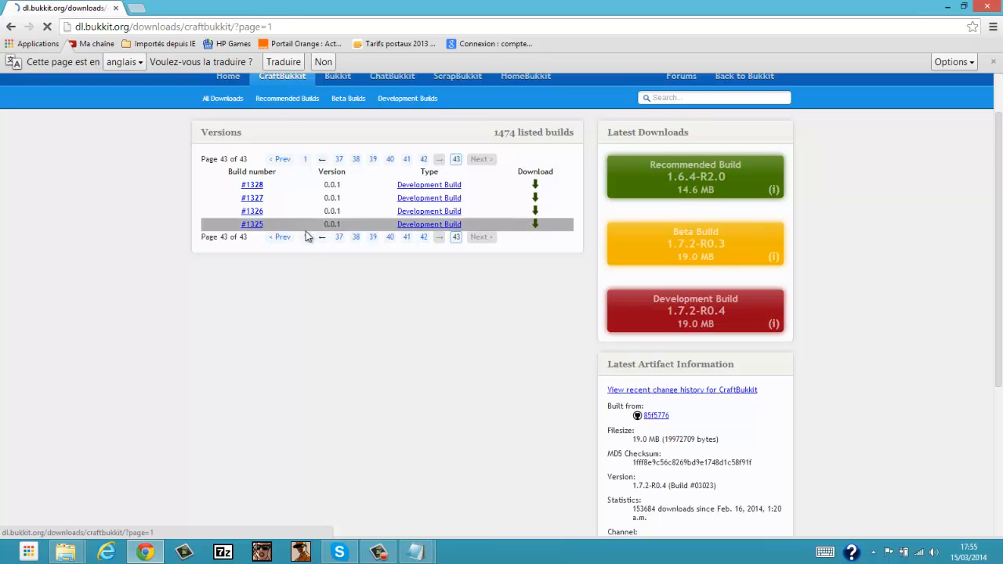
pyautogui.scroll(-4, 392, 261)
pyautogui.scroll(3, 441, 259)
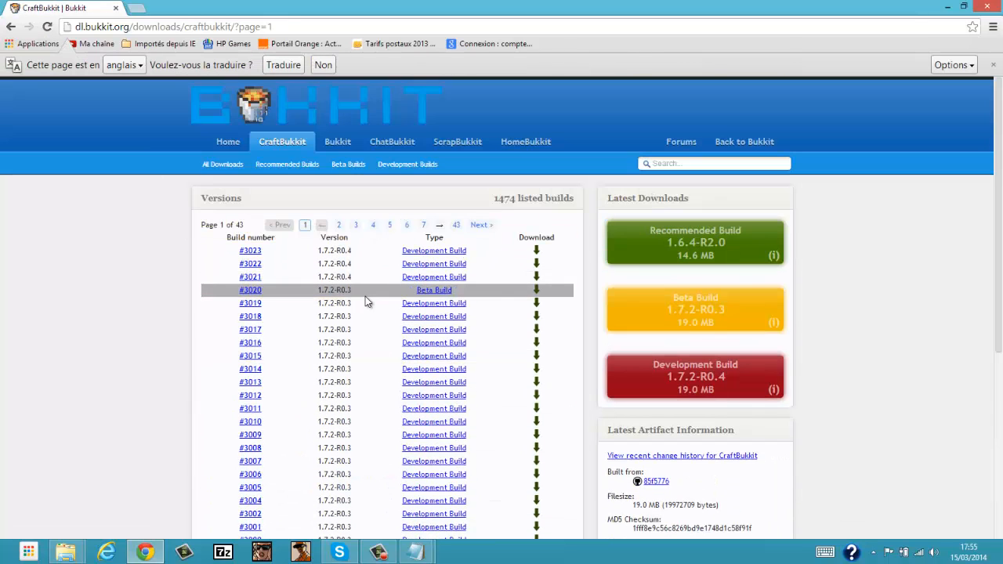
# Step: Download CraftBukkit 1.7.2-R0.3 build #3019 from the development builds list and accept keeping the jar file
pyautogui.click(437, 304)
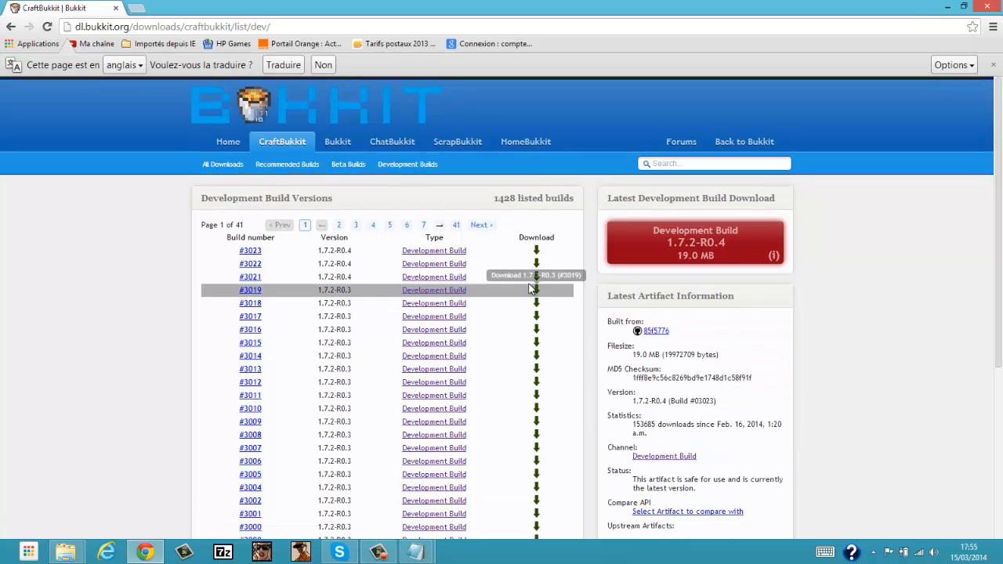
pyautogui.click(538, 292)
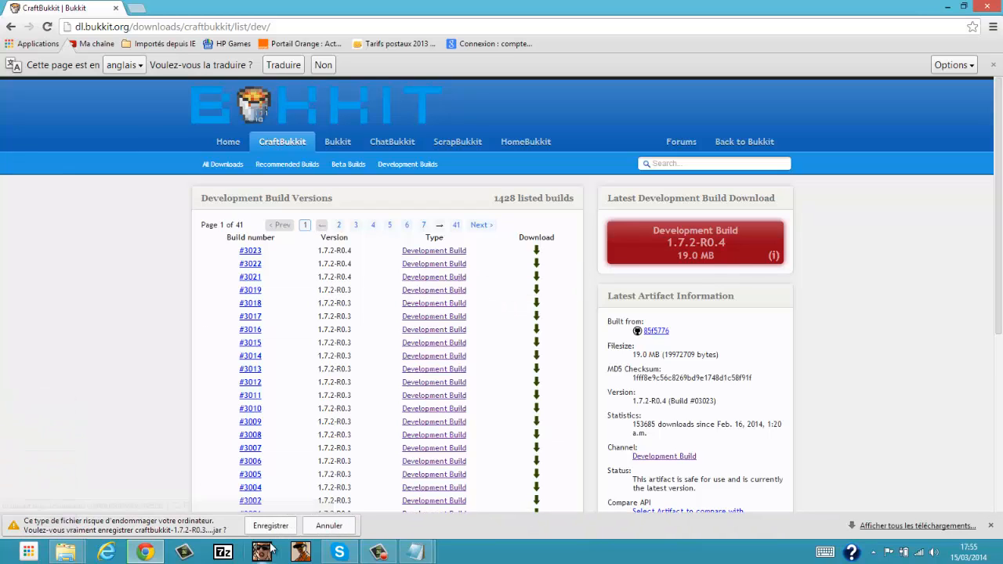
pyautogui.click(268, 525)
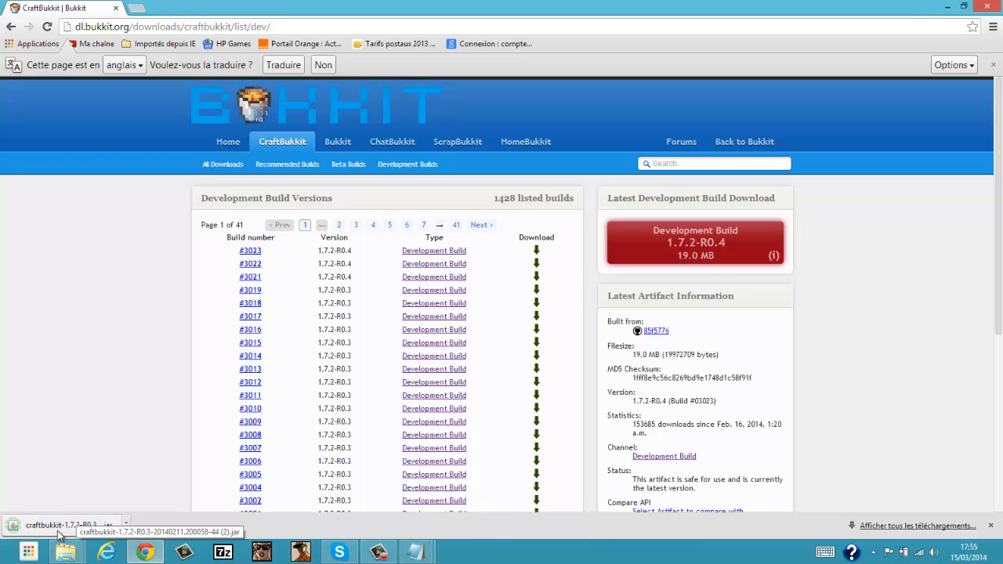
# Step: Put the downloaded CraftBukkit jar into the TutoGold Serveur folder on the desktop and check the folder's contents
pyautogui.click(997, 559)
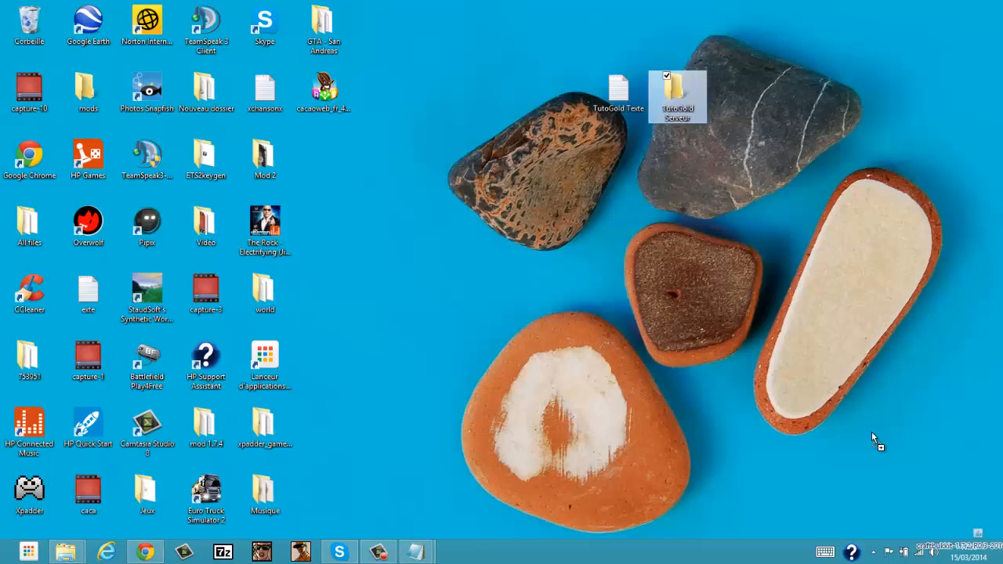
pyautogui.moveTo(746, 122); pyautogui.dragTo(681, 97)
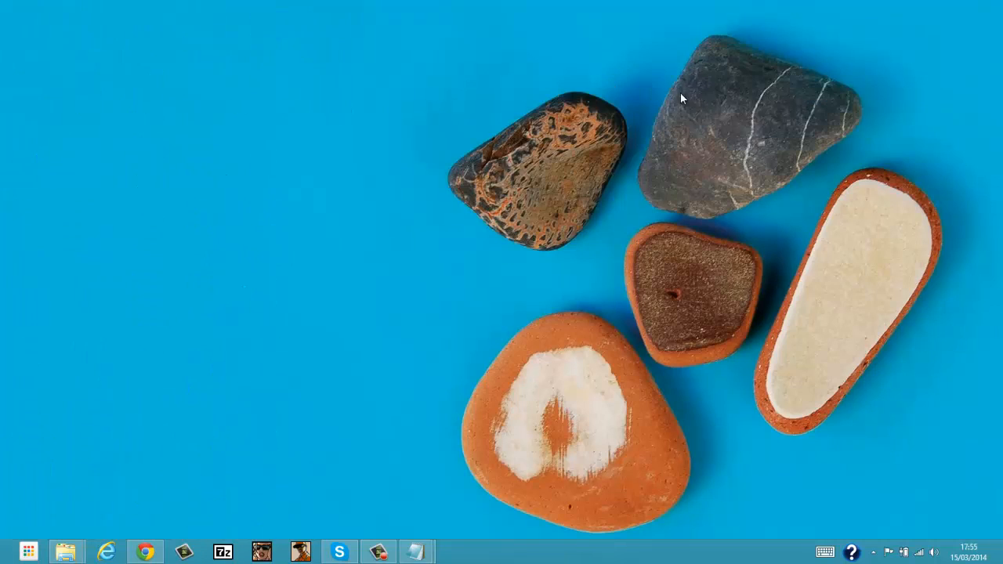
pyautogui.doubleClick(680, 92)
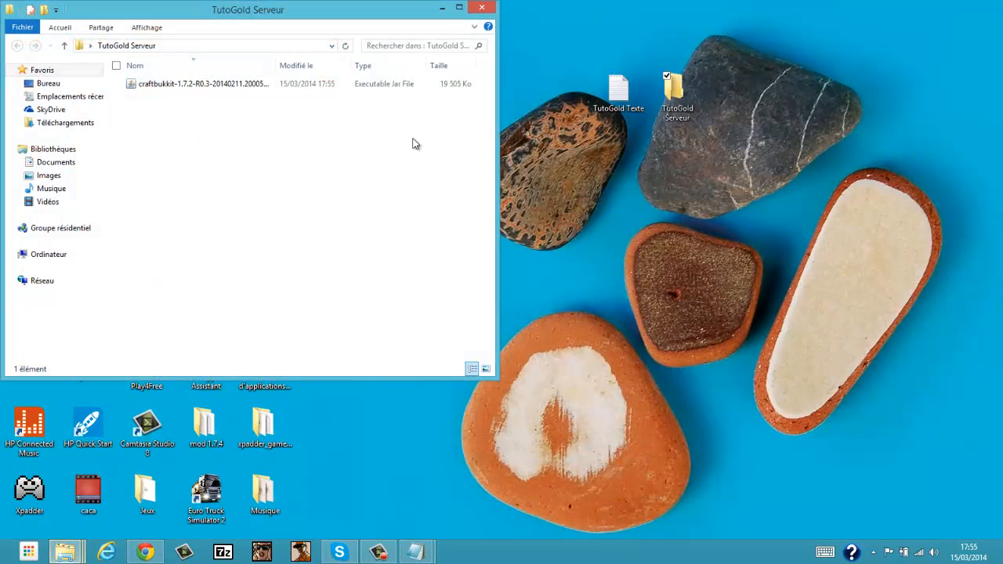
pyautogui.click(443, 9)
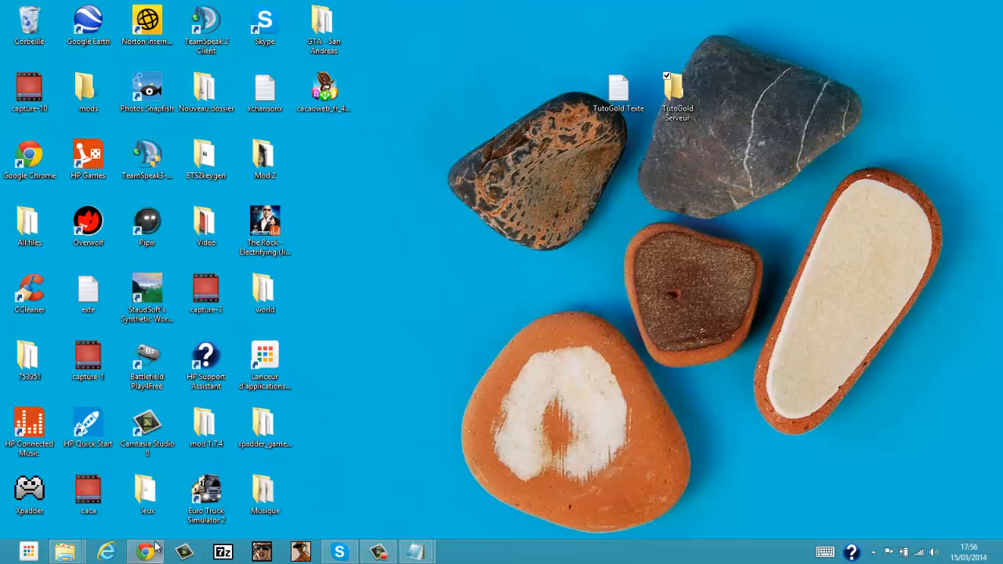
# Step: Rename the jar file in the TutoGold Serveur folder as craftbukkit and minimize the folder window
pyautogui.moveTo(66, 552)
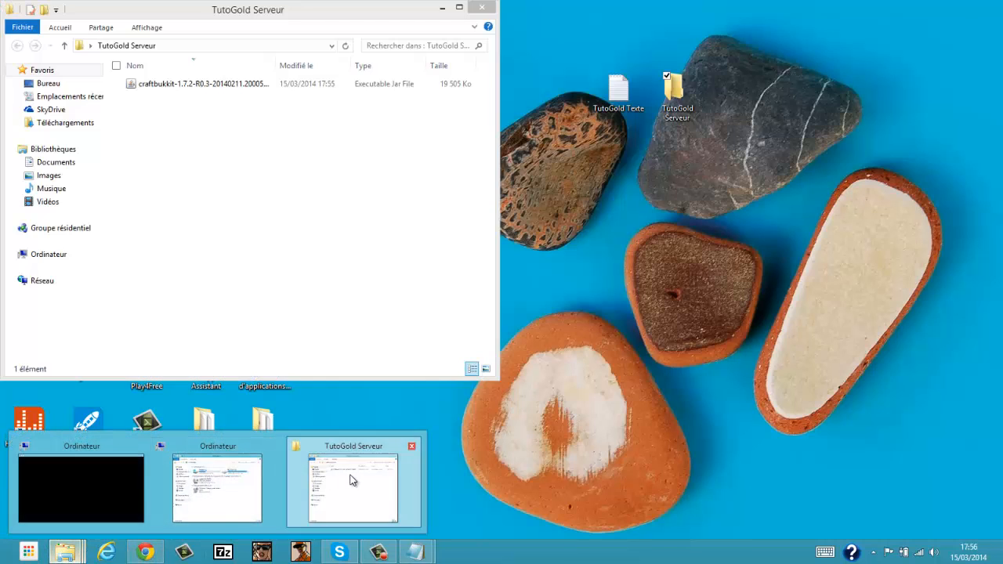
pyautogui.click(351, 480)
pyautogui.rightClick(255, 84)
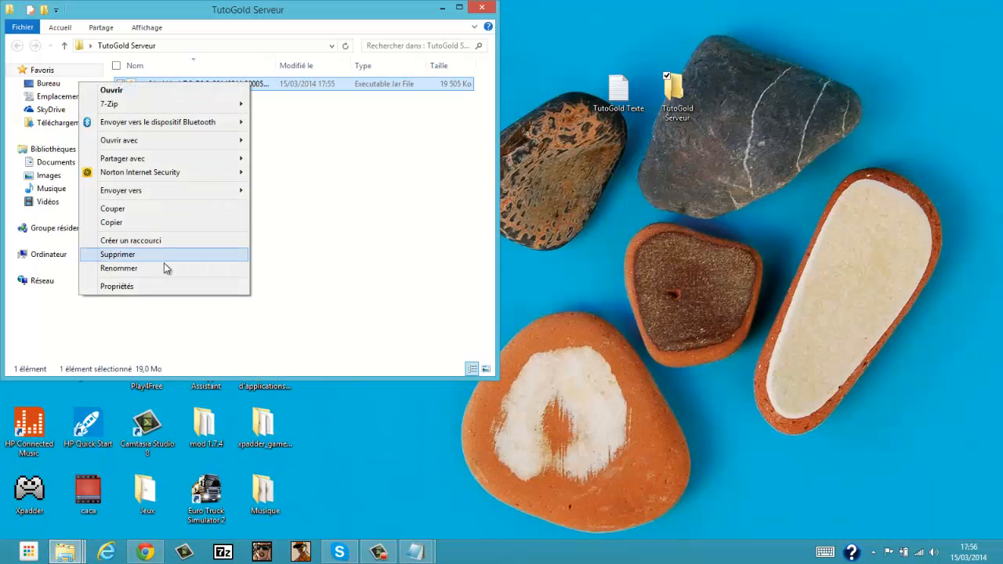
pyautogui.click(165, 268)
pyautogui.moveTo(288, 84); pyautogui.dragTo(175, 92)
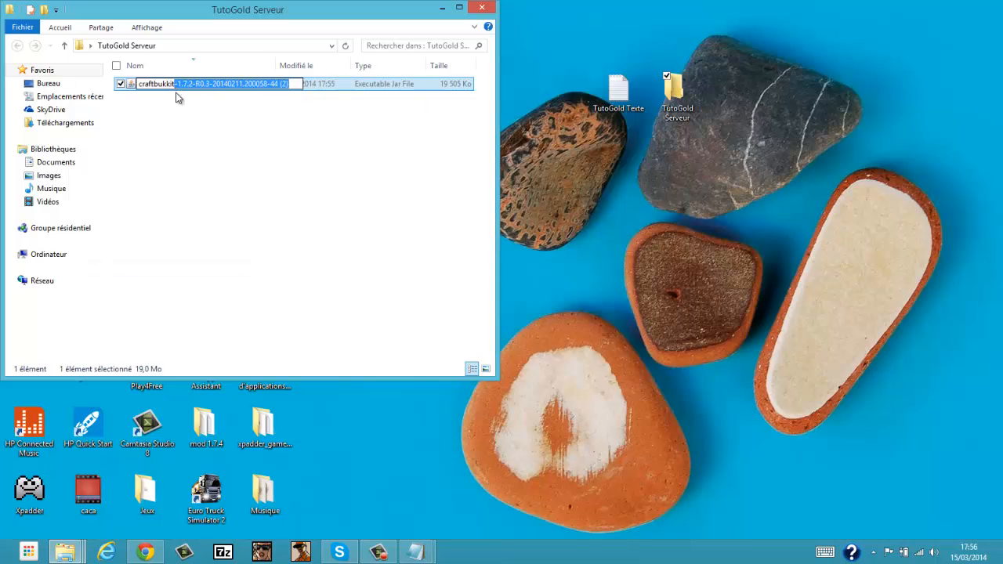
pyautogui.press('Delete')
pyautogui.click(245, 184)
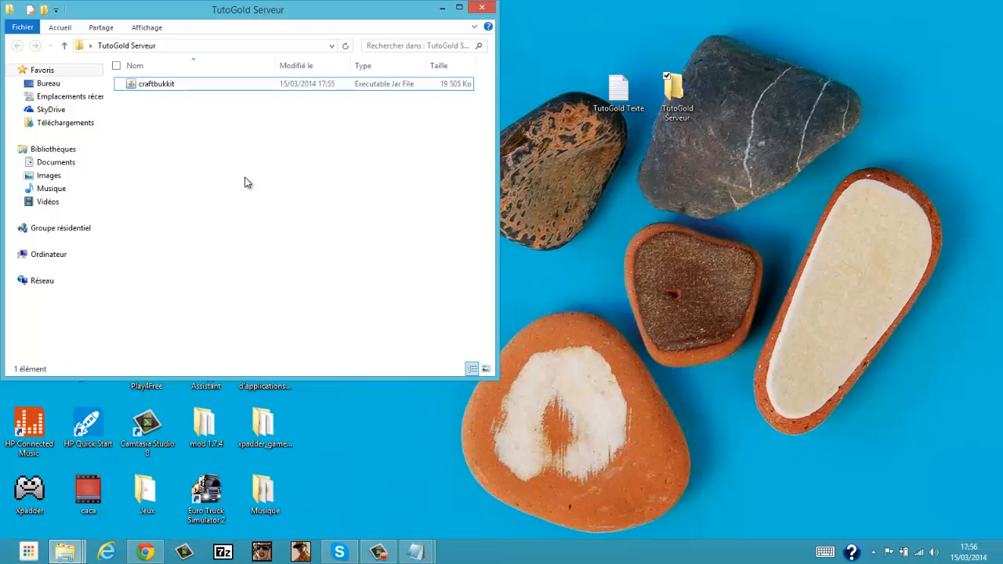
pyautogui.click(447, 9)
# Step: Open the TutoGold Texte file from the desktop and close its older duplicate Notepad window
pyautogui.doubleClick(634, 107)
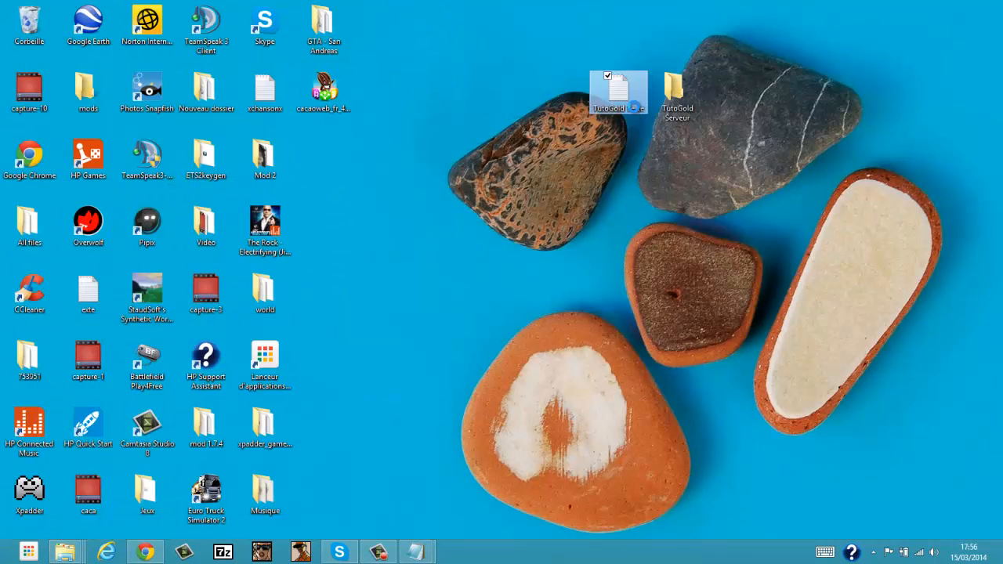
pyautogui.click(767, 50)
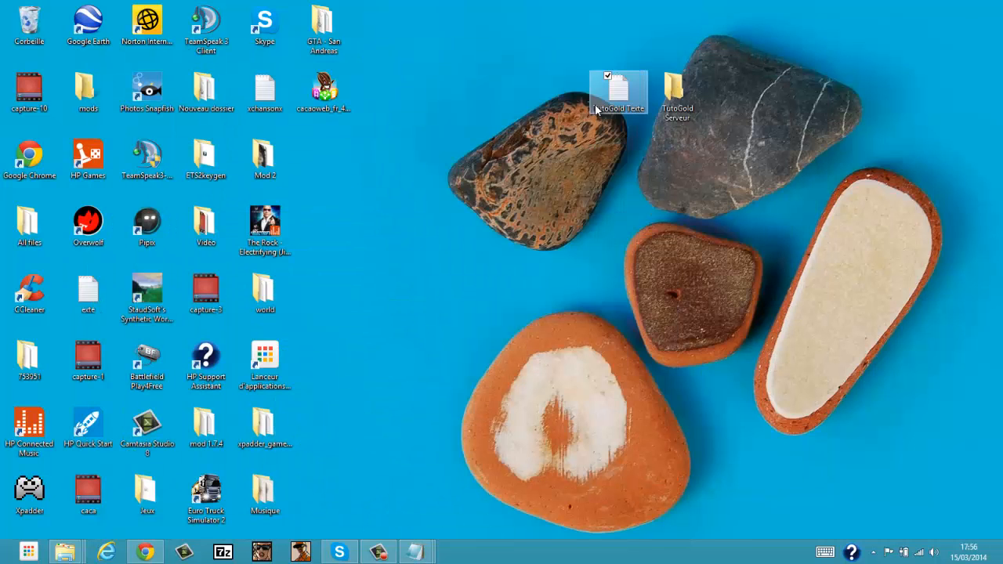
pyautogui.moveTo(414, 551)
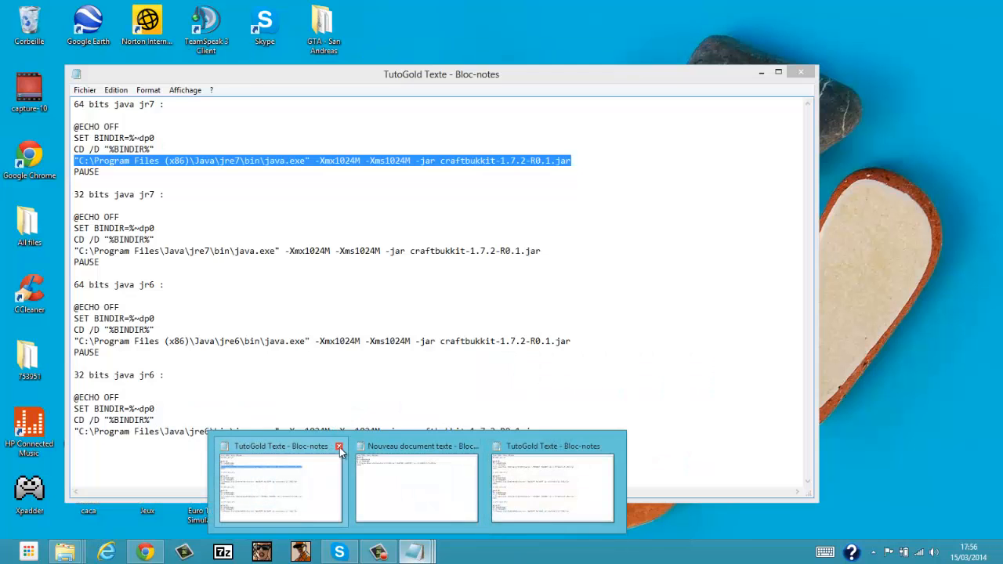
pyautogui.click(341, 452)
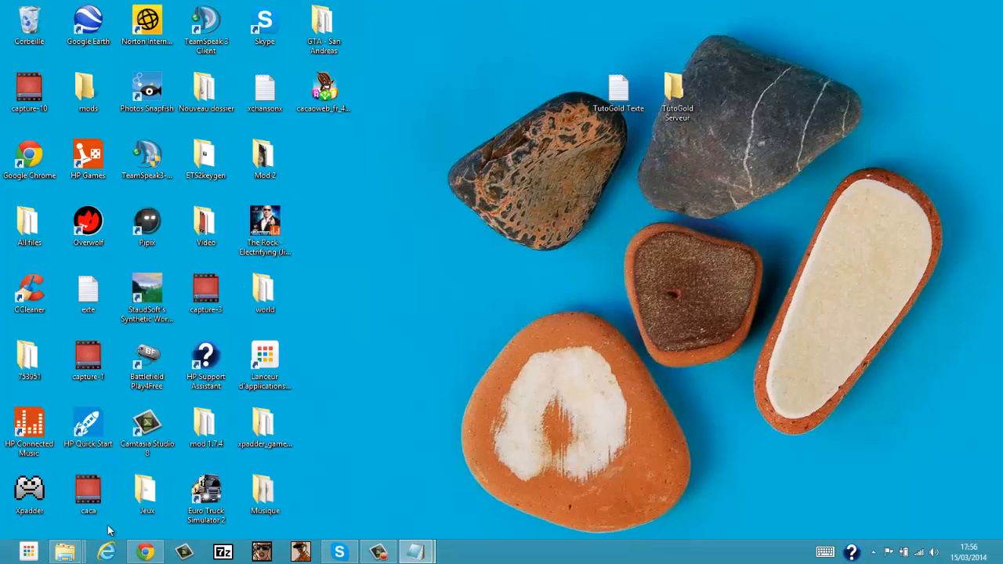
# Step: Create a text document with the default name in the TutoGold Serveur folder and open it
pyautogui.doubleClick(674, 88)
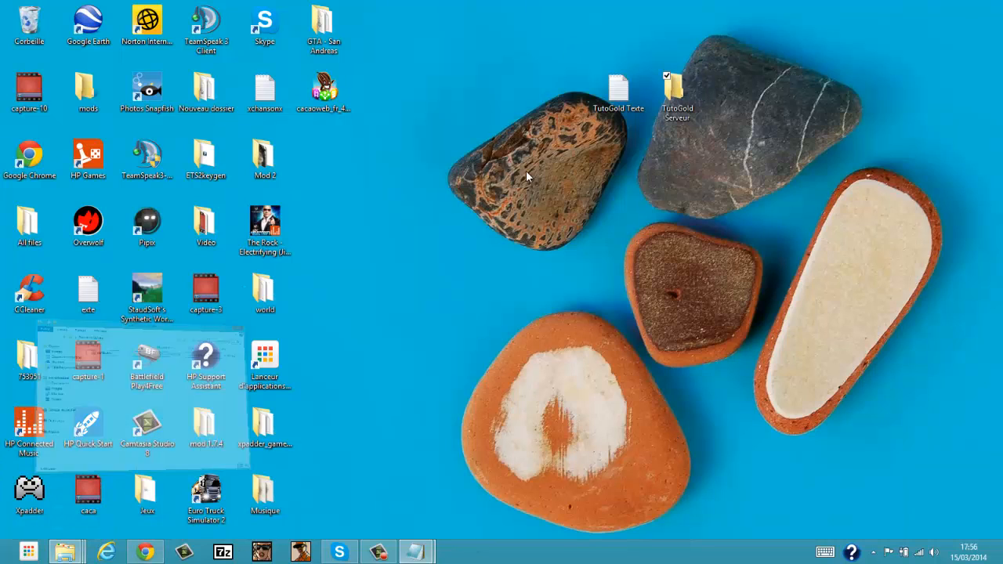
pyautogui.rightClick(328, 220)
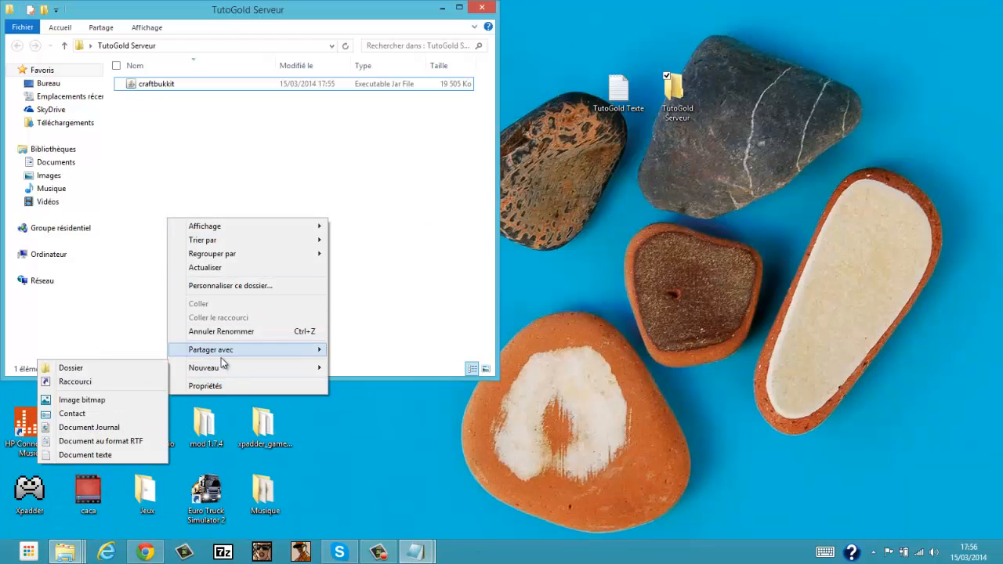
pyautogui.moveTo(174, 374)
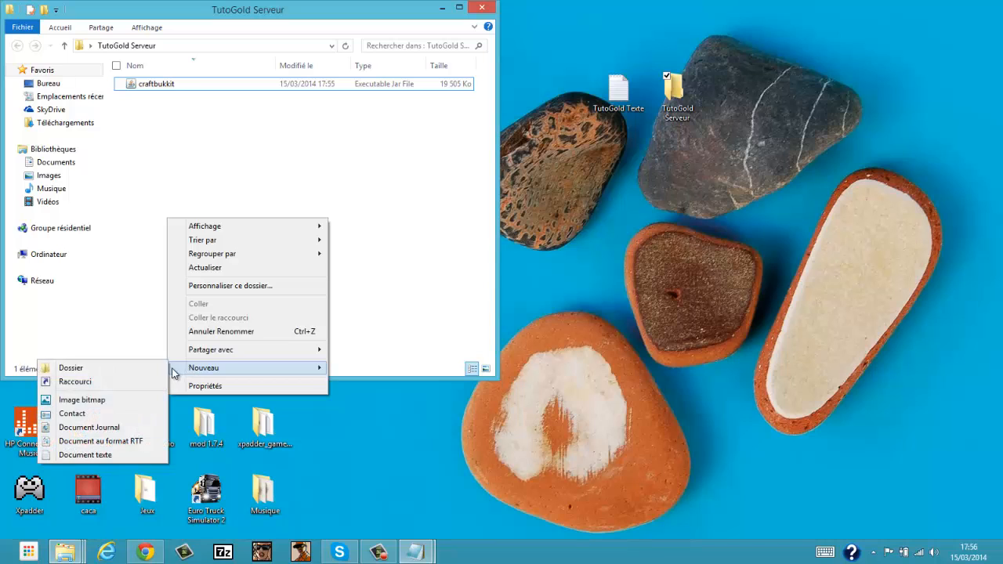
pyautogui.click(81, 454)
pyautogui.press('Return')
pyautogui.doubleClick(248, 83)
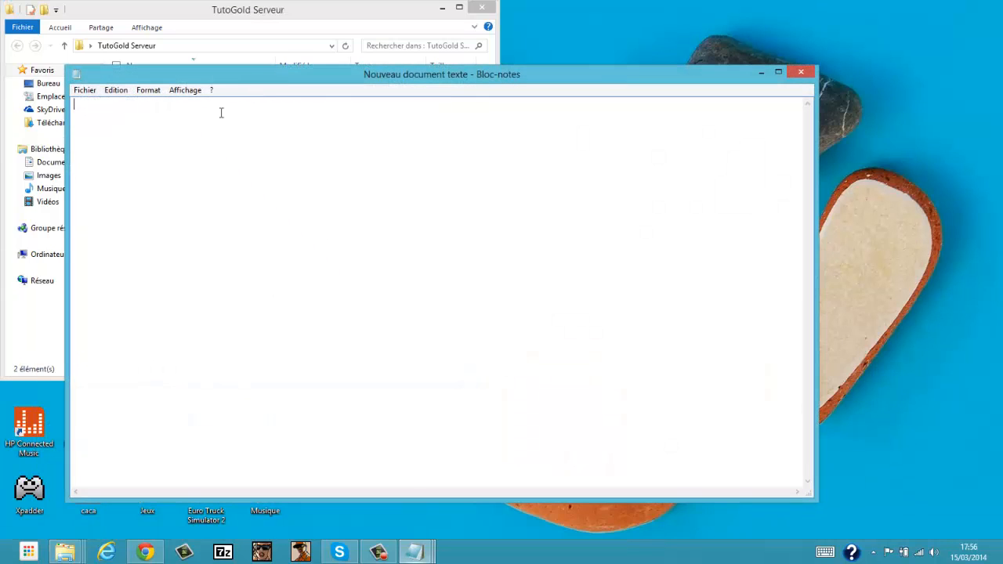
# Step: Close the older Nouveau document texte window containing the launch script without saving its changes
pyautogui.click(414, 552)
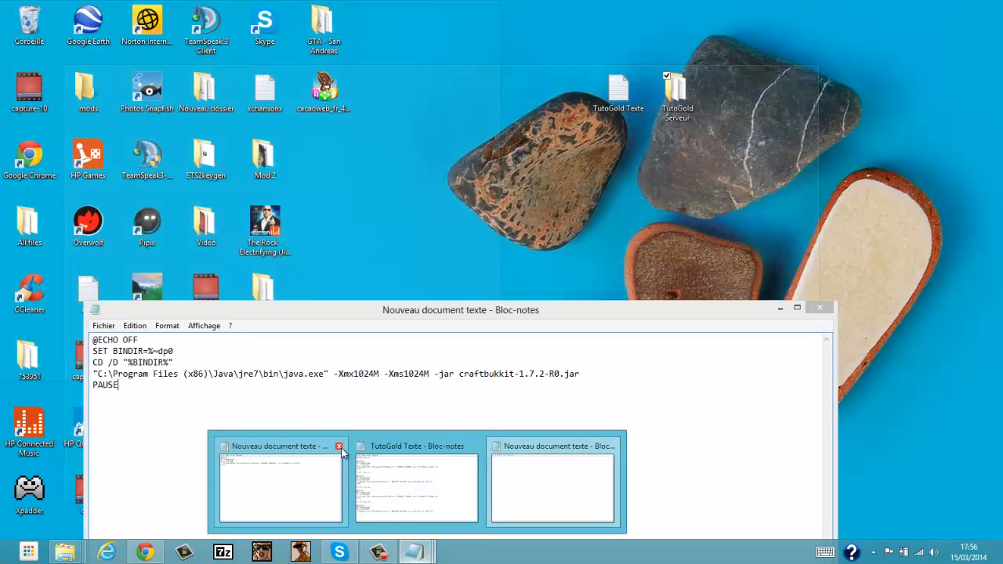
pyautogui.click(339, 446)
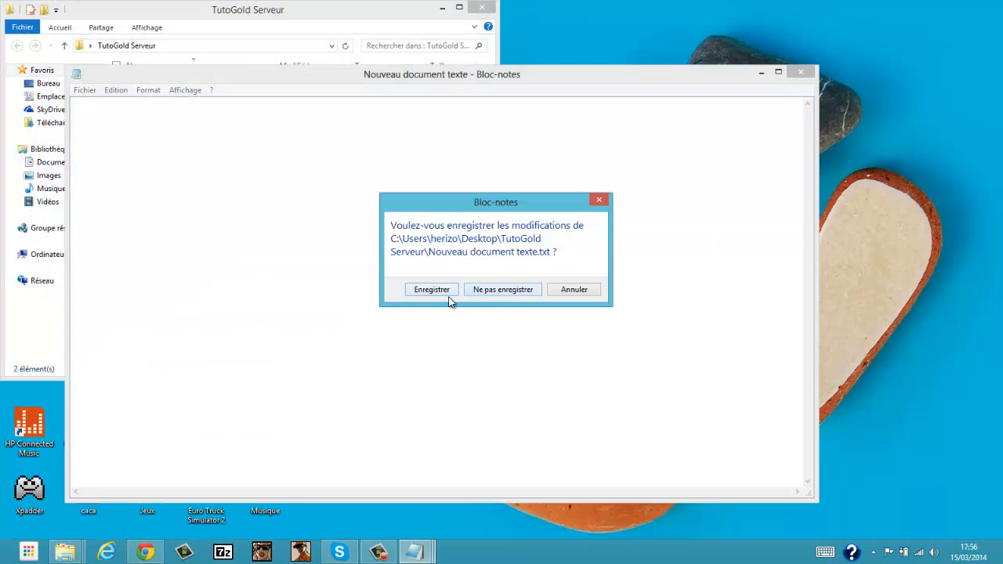
pyautogui.click(502, 289)
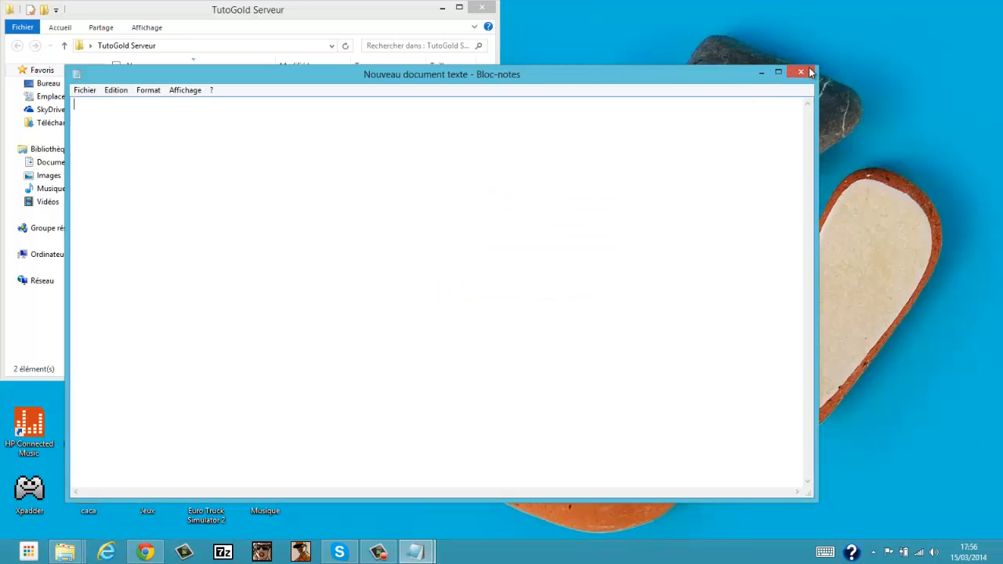
# Step: Move the blank document's window aside, bring the TutoGold Texte notes to the front and maximize them
pyautogui.moveTo(168, 76); pyautogui.dragTo(369, 86)
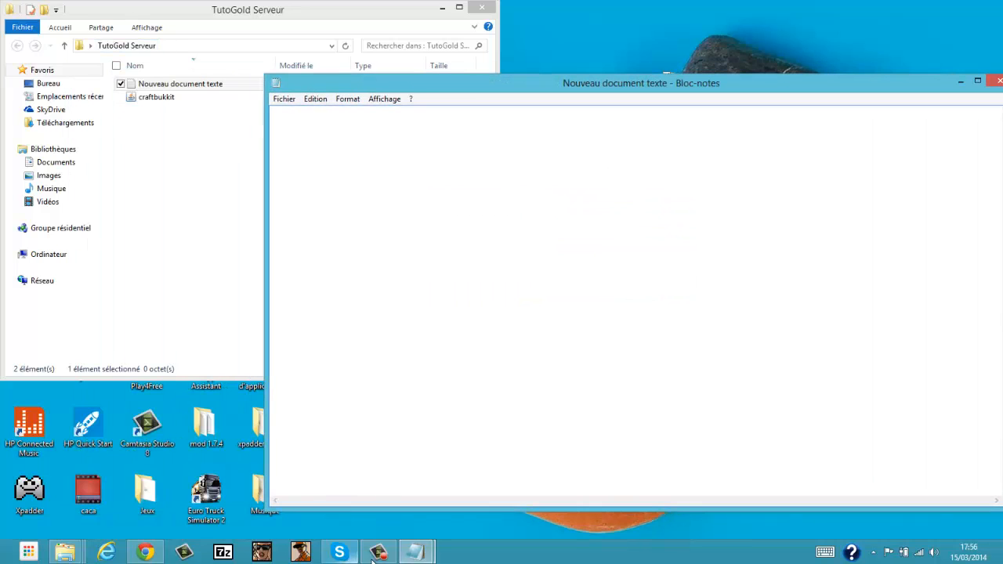
pyautogui.click(423, 552)
pyautogui.click(353, 477)
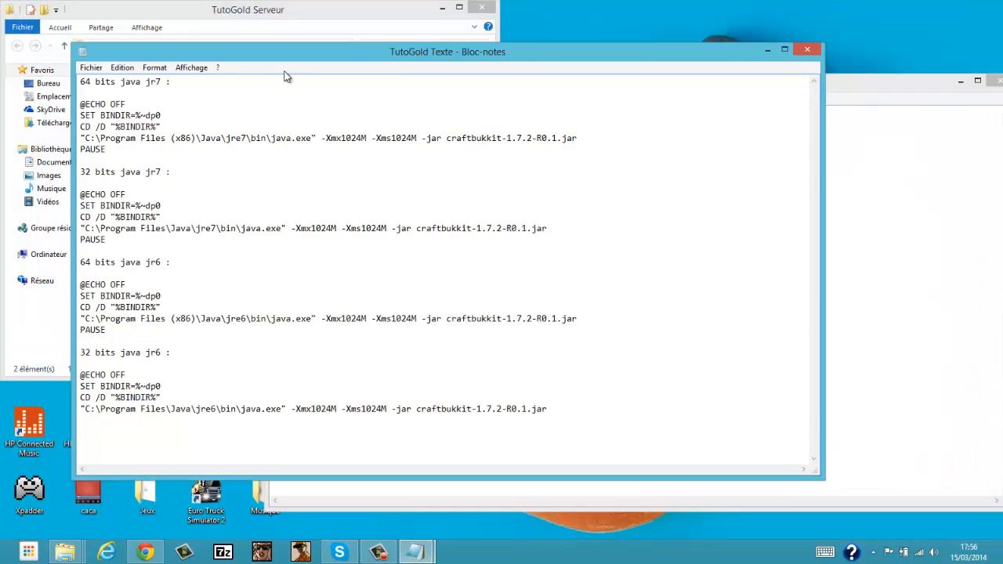
pyautogui.moveTo(296, 52); pyautogui.dragTo(478, 86)
pyautogui.moveTo(436, 15); pyautogui.dragTo(362, 3)
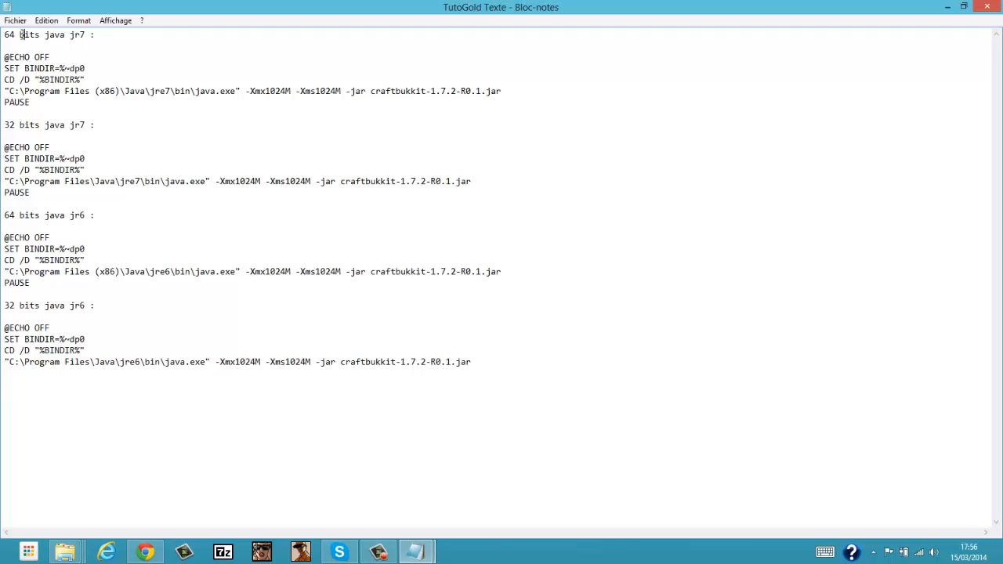
# Step: Examine the "64 bits java jr7" heading in the notes by highlighting it and its Java version
pyautogui.moveTo(7, 40); pyautogui.dragTo(118, 45)
pyautogui.click(123, 40)
pyautogui.doubleClick(86, 37)
pyautogui.moveTo(79, 39); pyautogui.dragTo(95, 44)
pyautogui.click(94, 49)
# Step: Switch to File Explorer, open the Program Files (x86) folder on drive C: and maximize the window
pyautogui.moveTo(65, 552)
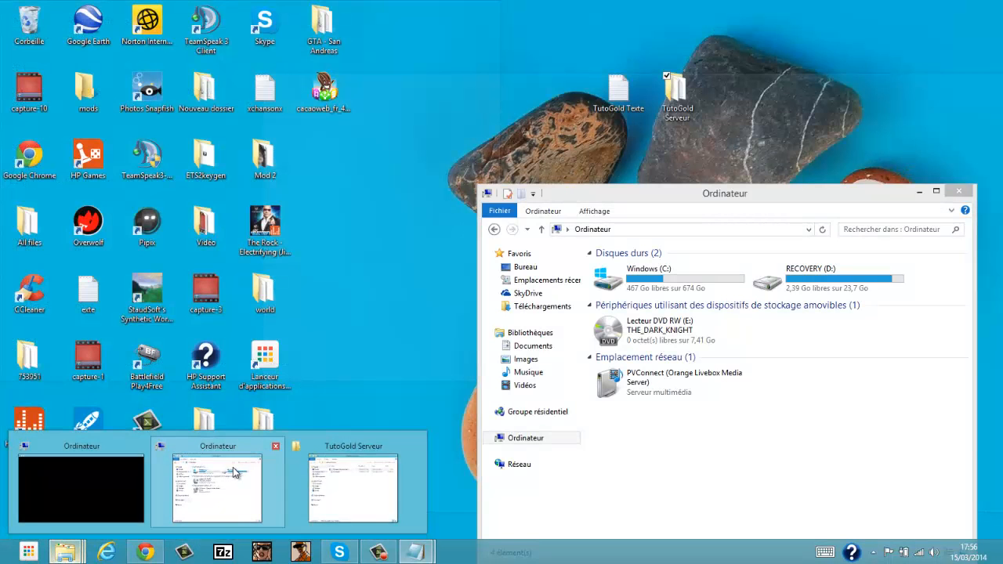
pyautogui.click(239, 474)
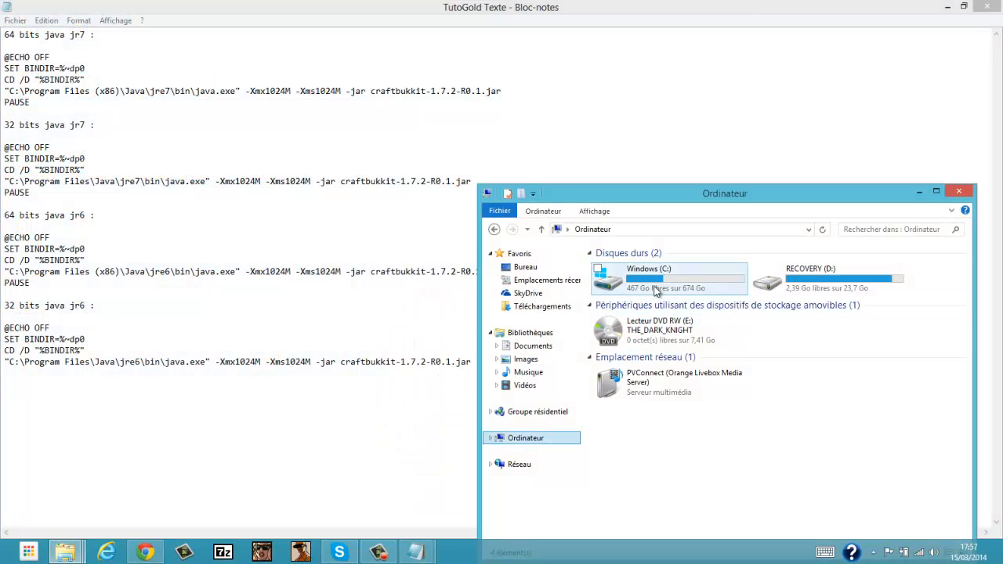
pyautogui.click(657, 273)
pyautogui.doubleClick(641, 284)
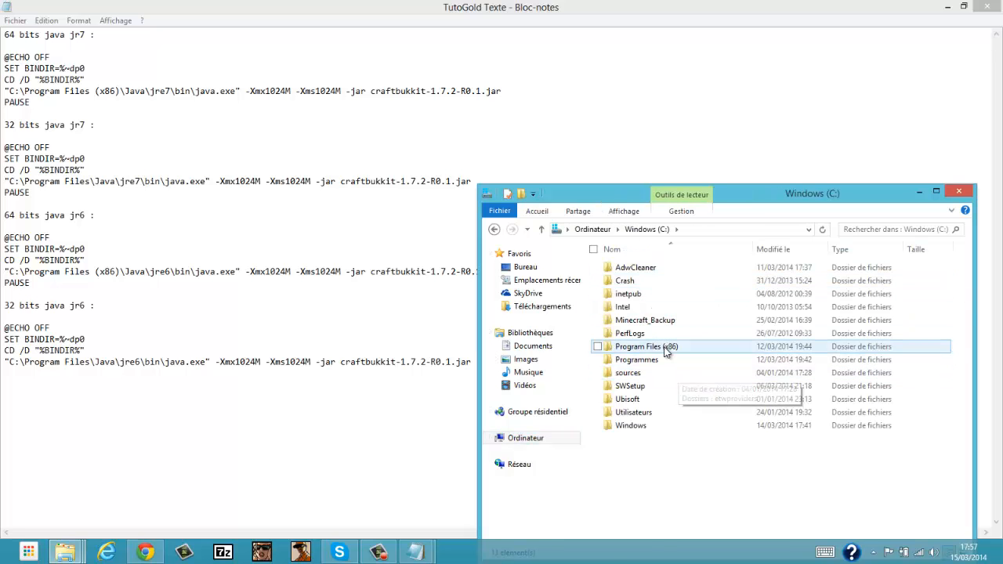
pyautogui.doubleClick(665, 348)
pyautogui.doubleClick(659, 190)
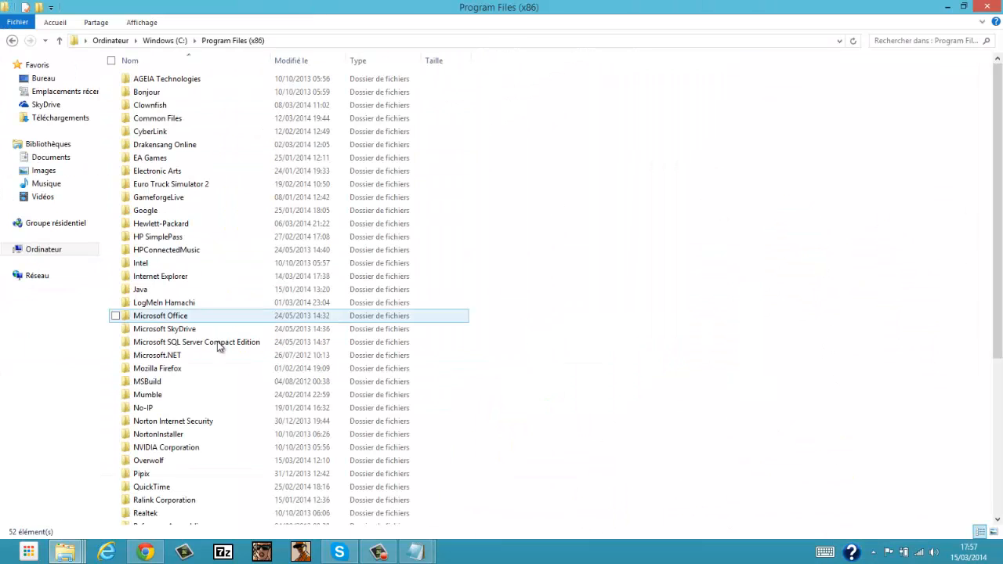
# Step: Open the Java folder in Program Files (x86), look inside jre7, and return to the Java folder to check the installed version
pyautogui.scroll(-6, 313, 349)
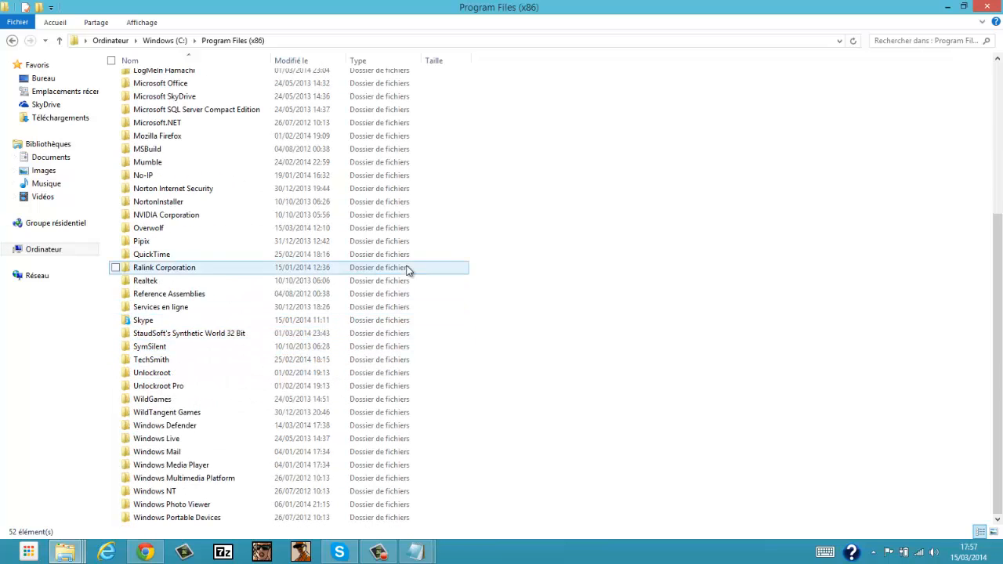
pyautogui.scroll(5, 407, 270)
pyautogui.scroll(1, 407, 270)
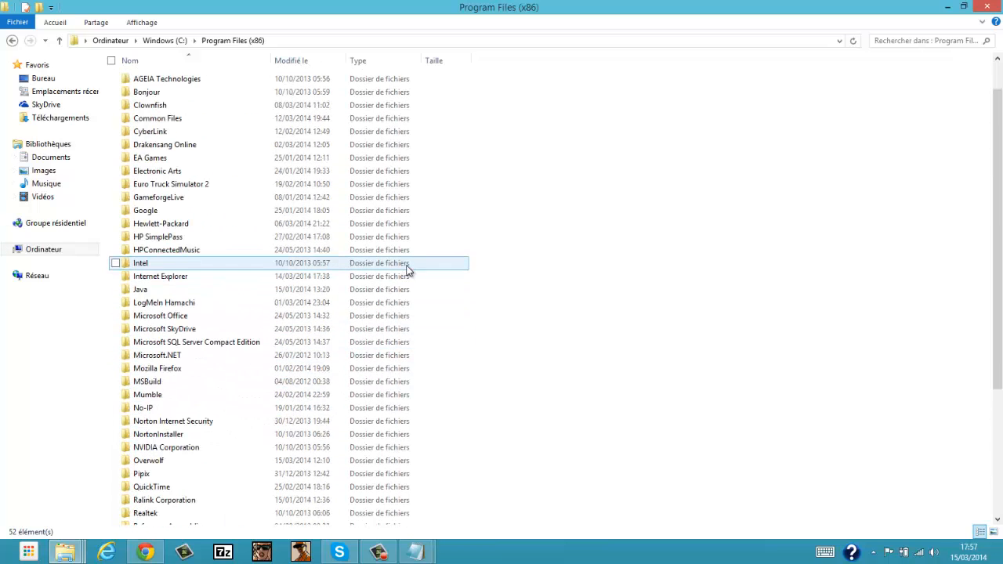
pyautogui.doubleClick(174, 289)
pyautogui.doubleClick(173, 78)
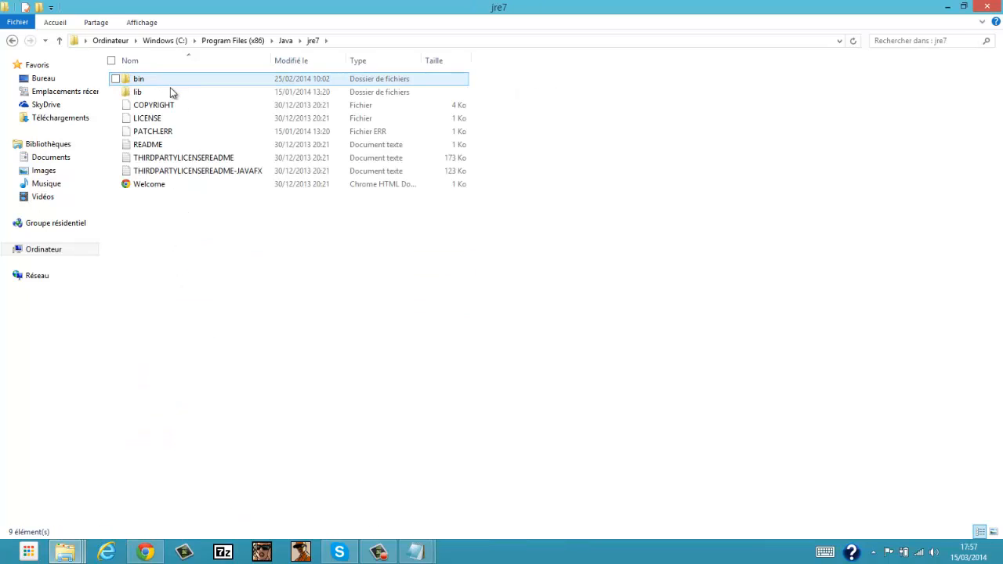
pyautogui.click(13, 41)
pyautogui.moveTo(219, 107); pyautogui.dragTo(448, 194)
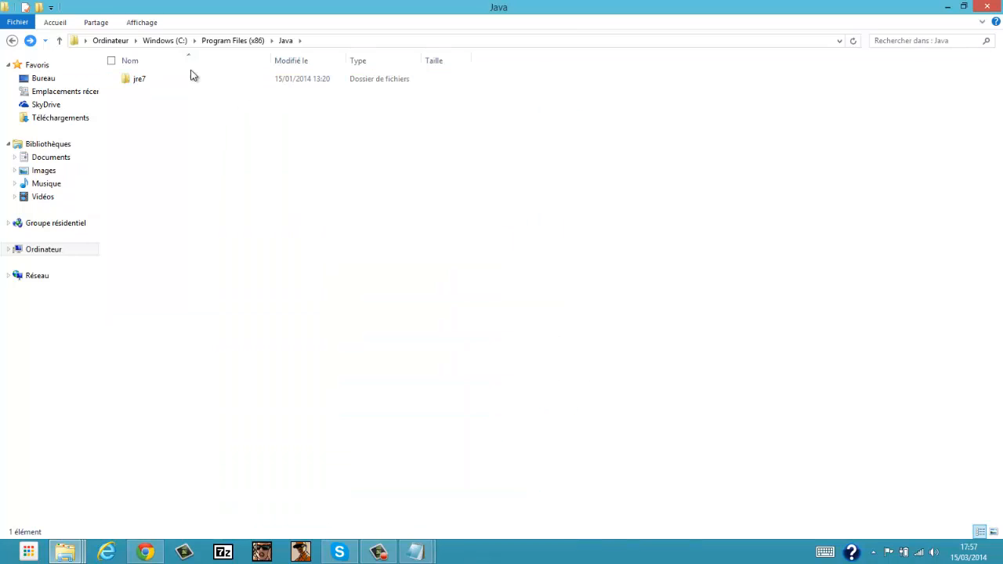
# Step: Open the bin folder inside jre7 and look through its files for the java application
pyautogui.doubleClick(130, 78)
pyautogui.doubleClick(145, 78)
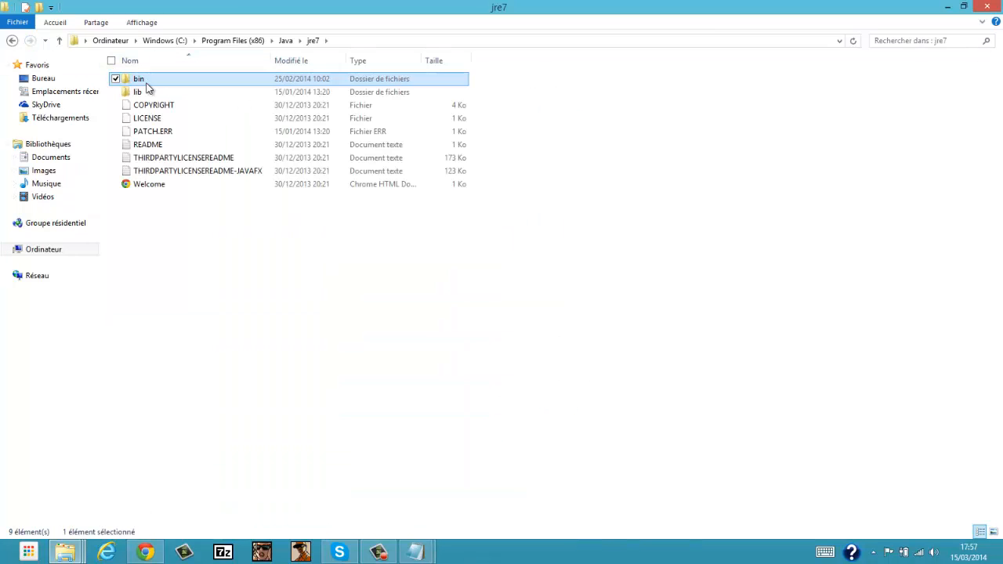
pyautogui.scroll(-3, 699, 312)
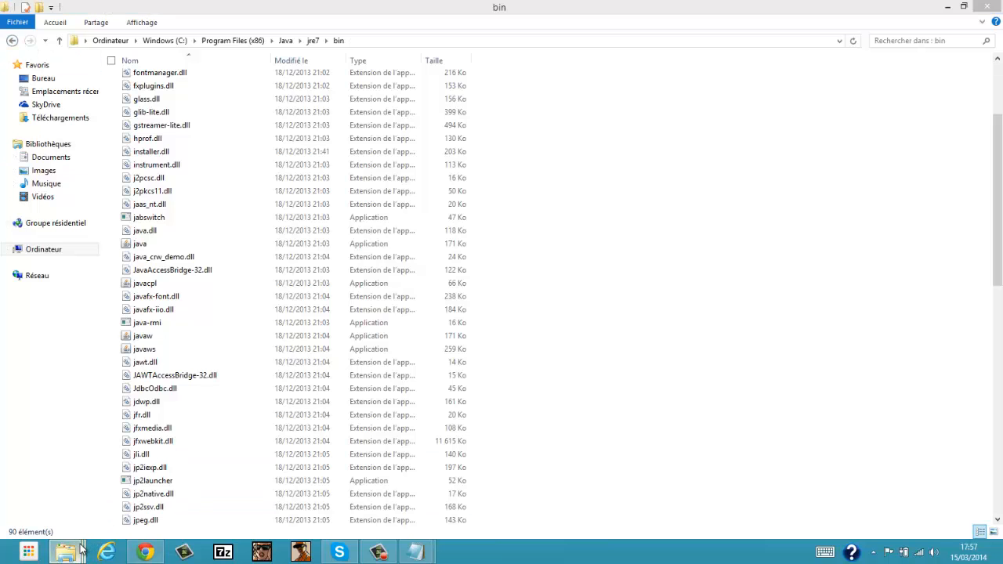
# Step: Switch to the Ordinateur window, examine the system type in the computer's properties, and close the Système window
pyautogui.moveTo(66, 552)
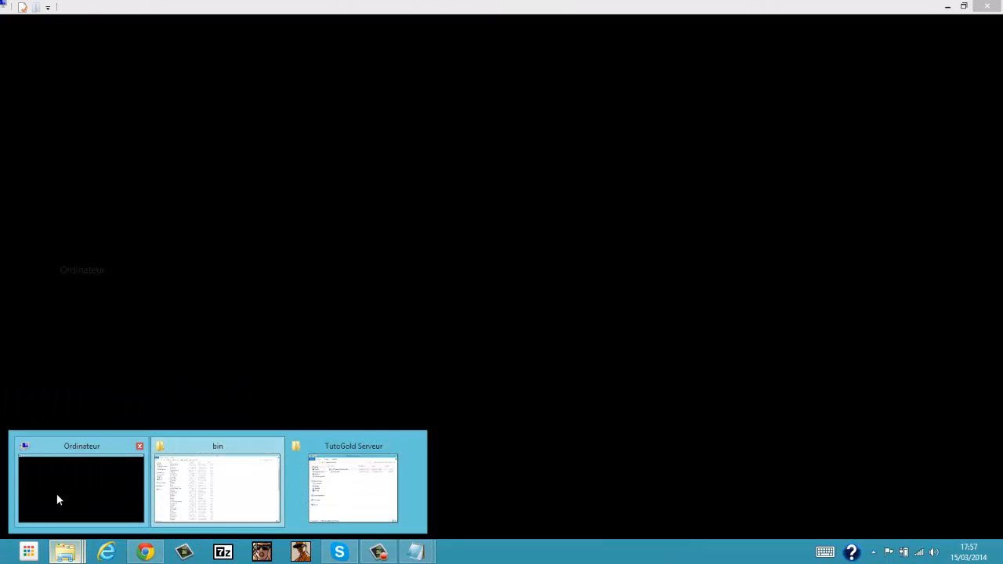
pyautogui.click(56, 497)
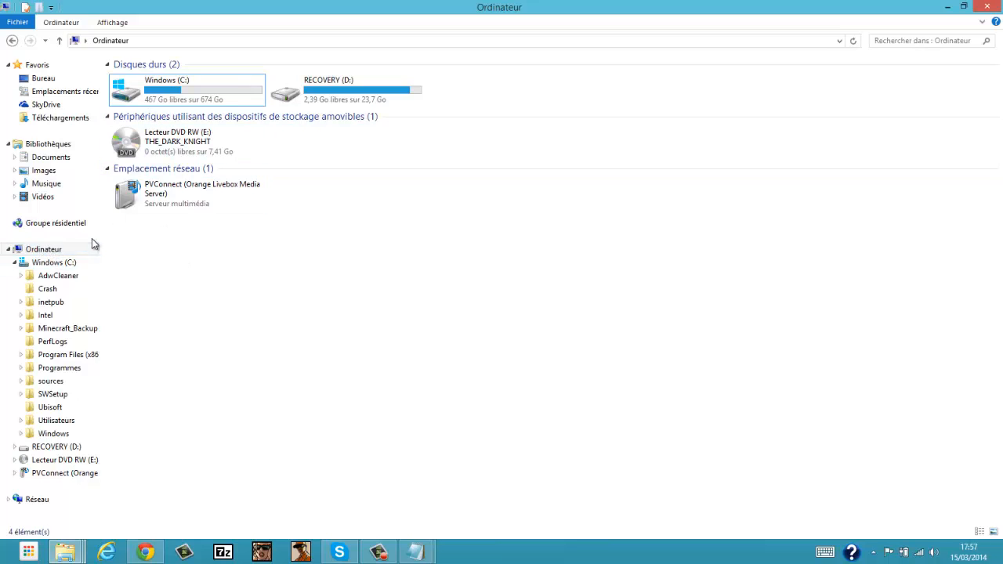
pyautogui.rightClick(56, 254)
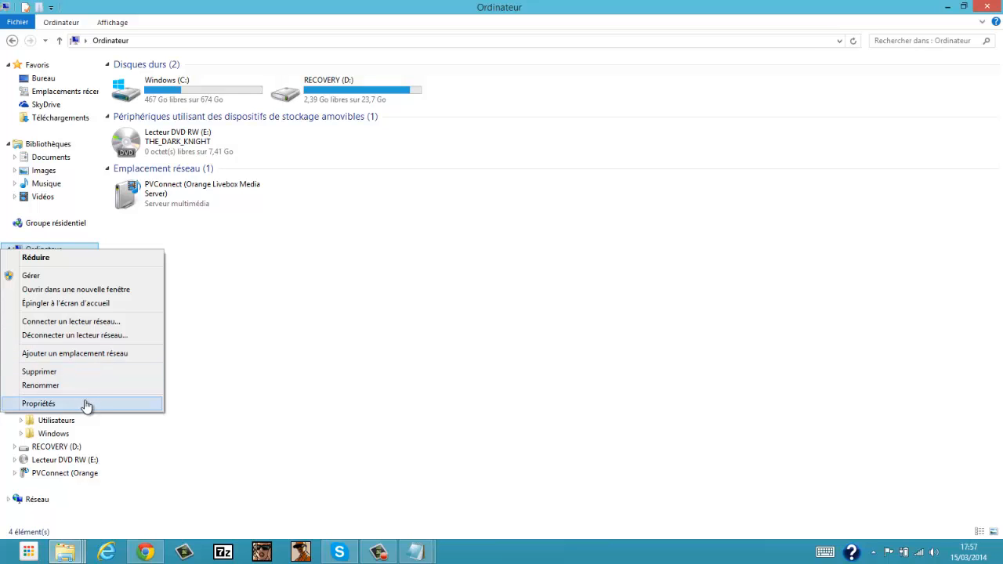
pyautogui.click(86, 404)
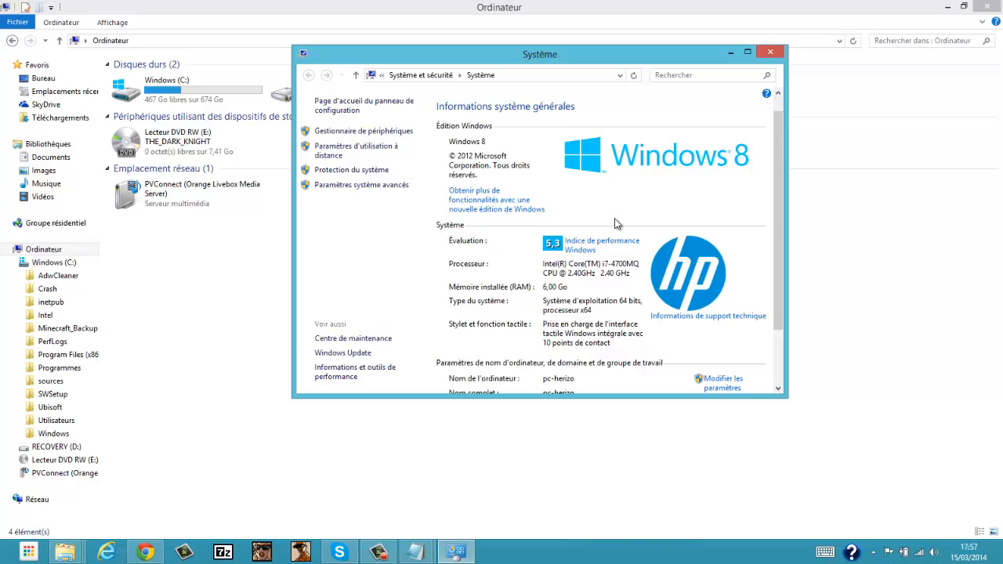
pyautogui.scroll(-2, 615, 239)
pyautogui.scroll(1, 552, 239)
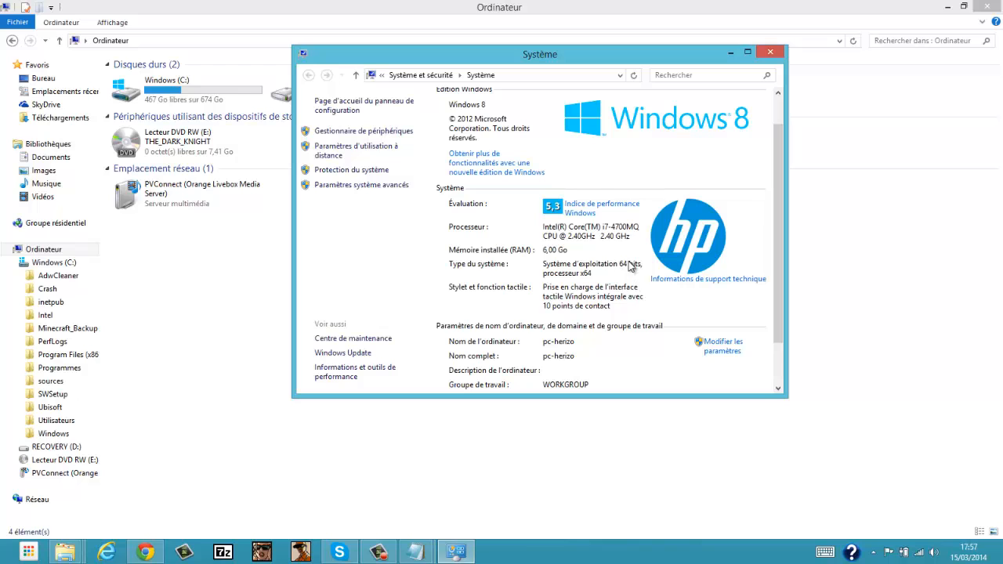
pyautogui.click(770, 52)
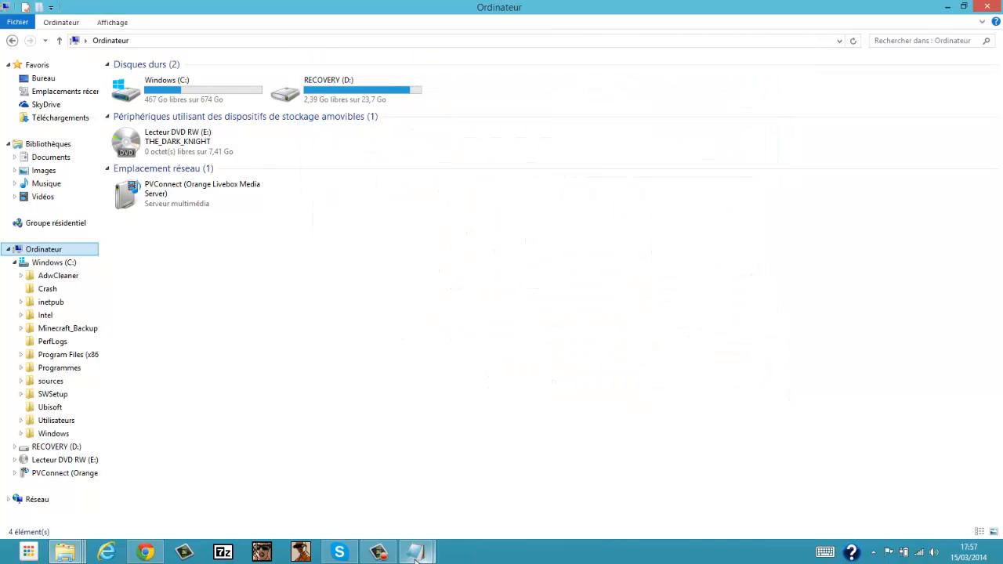
pyautogui.moveTo(407, 557)
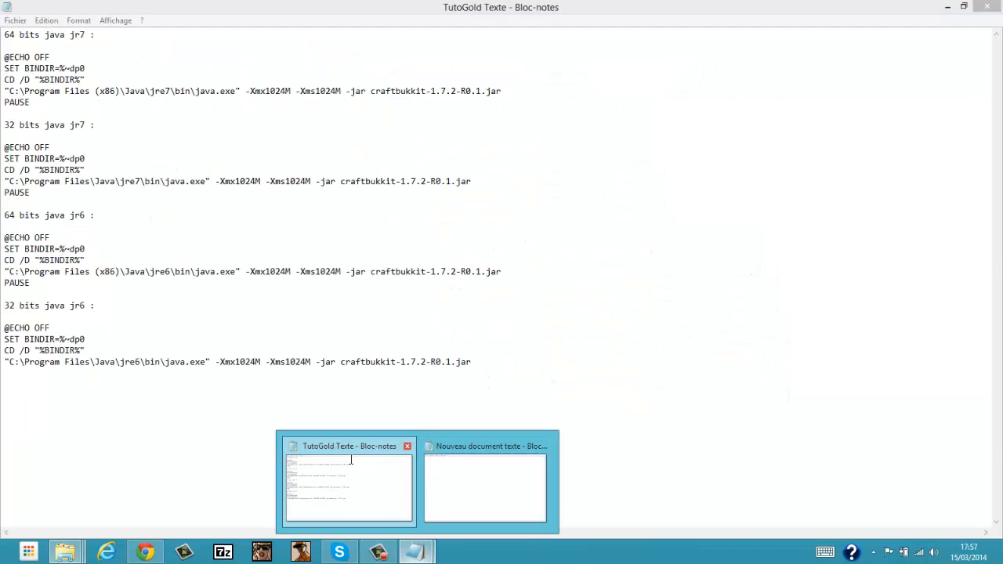
pyautogui.click(350, 461)
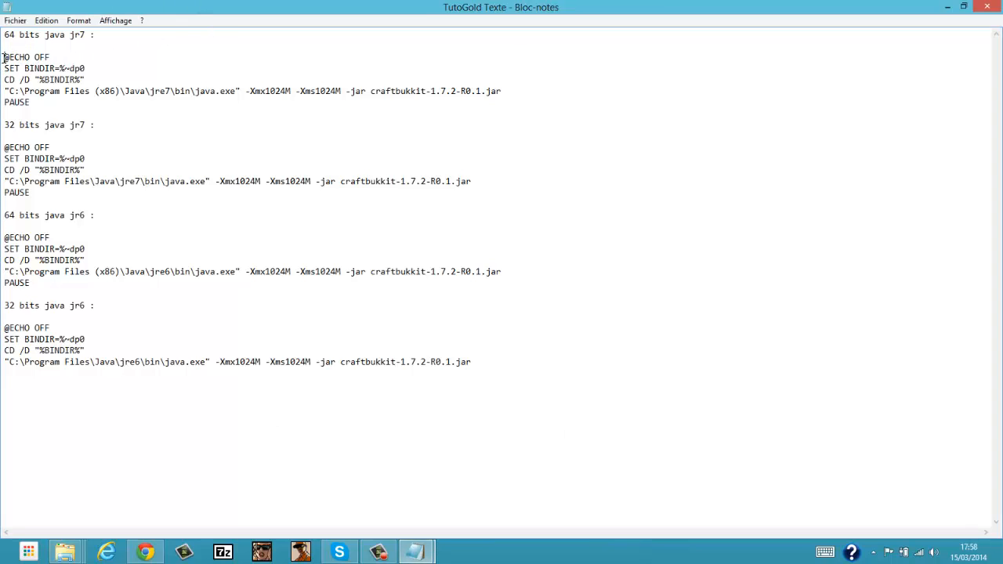
pyautogui.moveTo(4, 57); pyautogui.dragTo(71, 116)
pyautogui.rightClick(78, 102)
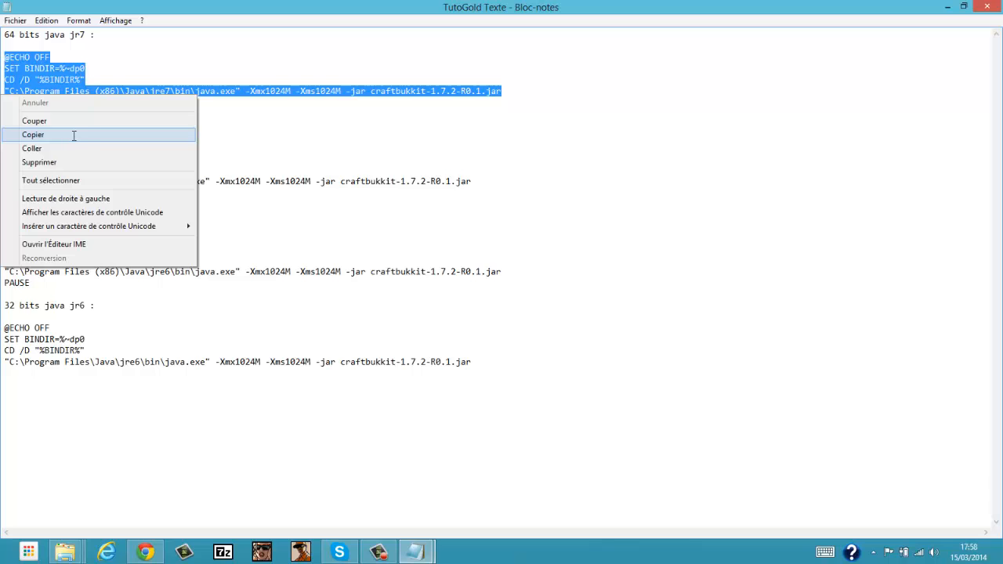
pyautogui.click(74, 135)
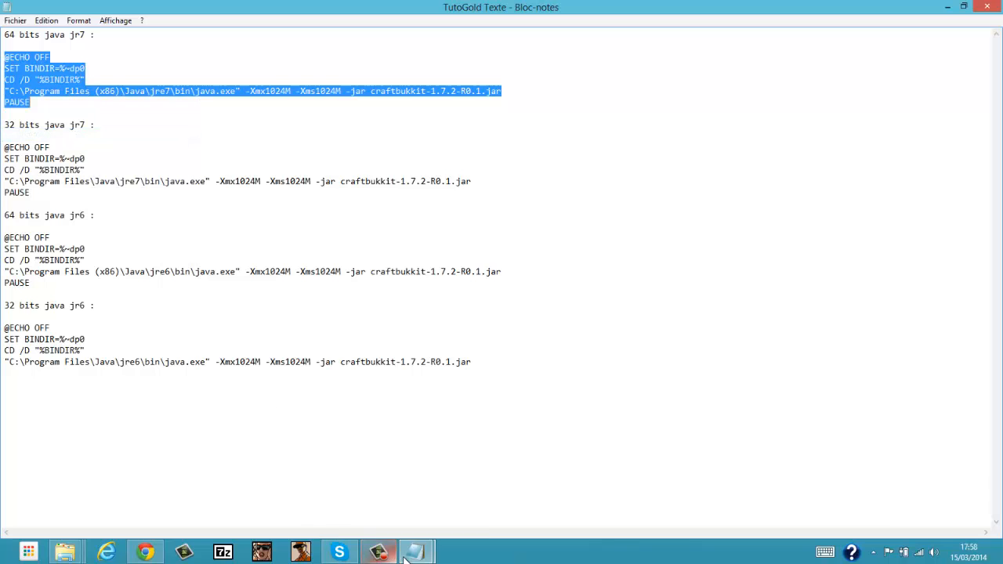
# Step: Paste the copied launch script into the blank Nouveau document texte file
pyautogui.moveTo(421, 557)
pyautogui.click(451, 499)
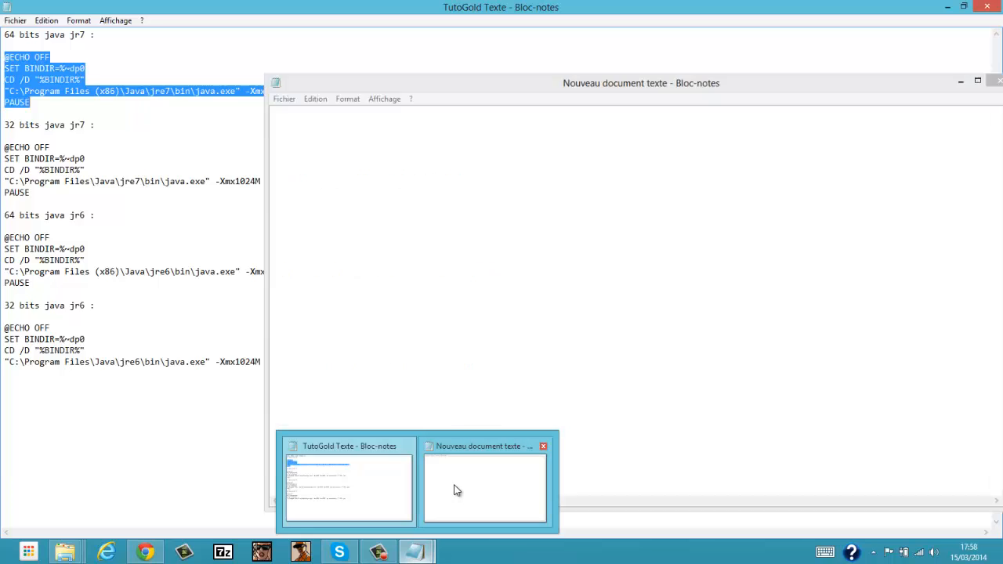
pyautogui.rightClick(336, 245)
pyautogui.click(290, 300)
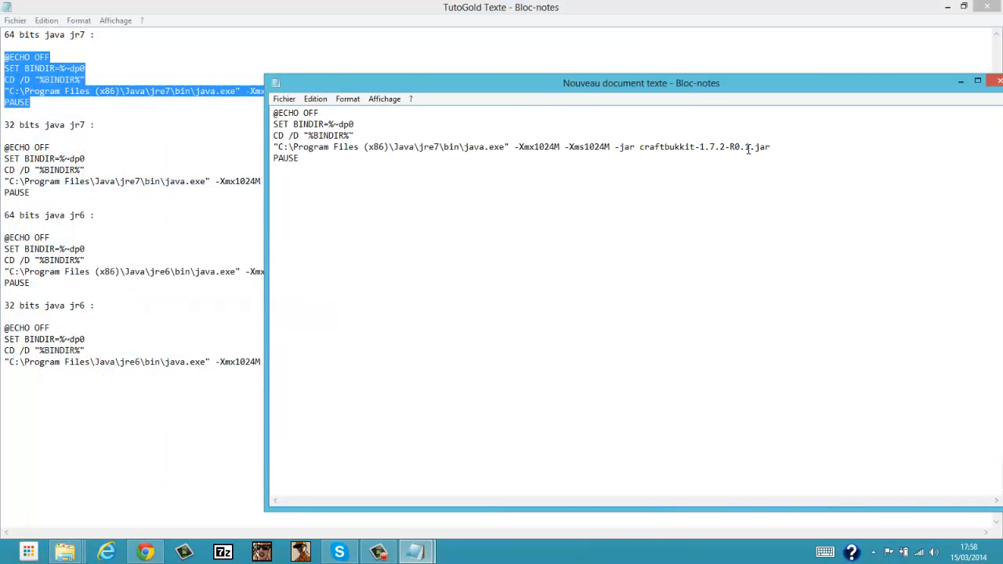
# Step: Shorten the jar file name in the pasted script's launch line to craftbukkit.jar
pyautogui.press('BackSpace')
pyautogui.press('BackSpace')
pyautogui.press('BackSpace')
pyautogui.press('BackSpace')
pyautogui.press('BackSpace')
pyautogui.press('BackSpace')
pyautogui.press('BackSpace')
pyautogui.press('BackSpace')
pyautogui.press('BackSpace')
pyautogui.press('BackSpace')
pyautogui.press('BackSpace')
# Step: Save the script as TutoGold.bat with type Tous les fichiers in the TutoGold Serveur folder and close its Notepad window
pyautogui.click(284, 99)
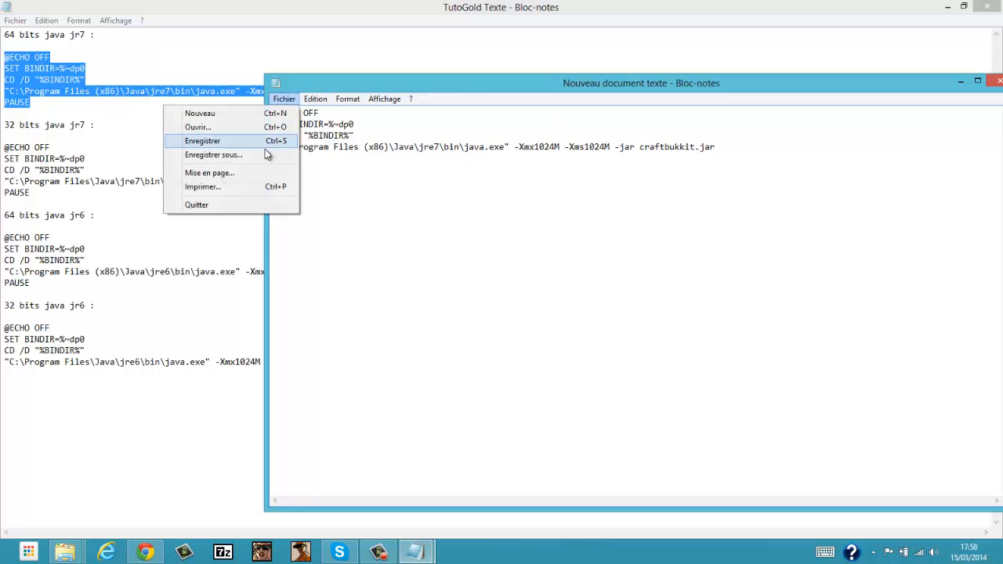
pyautogui.click(267, 155)
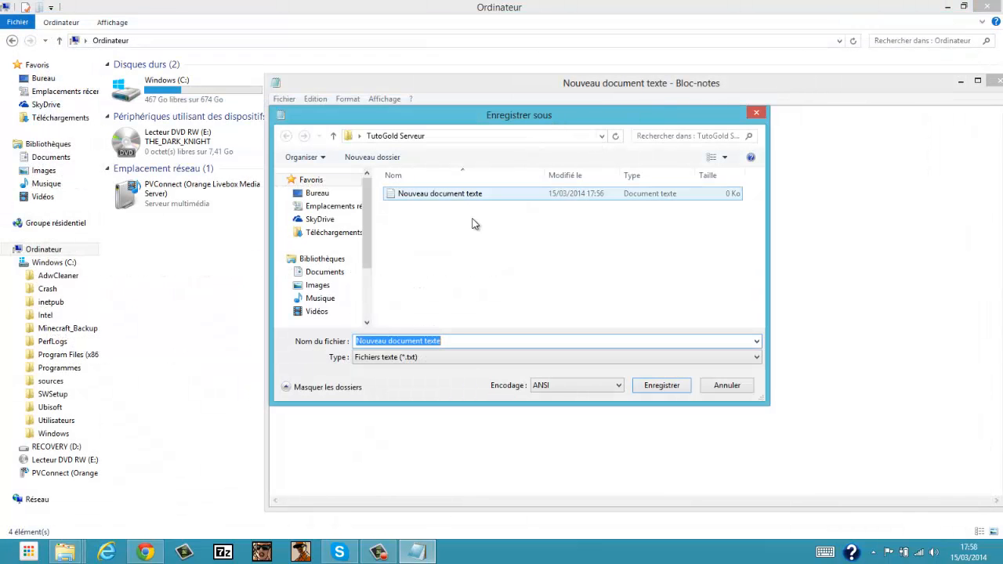
pyautogui.click(436, 358)
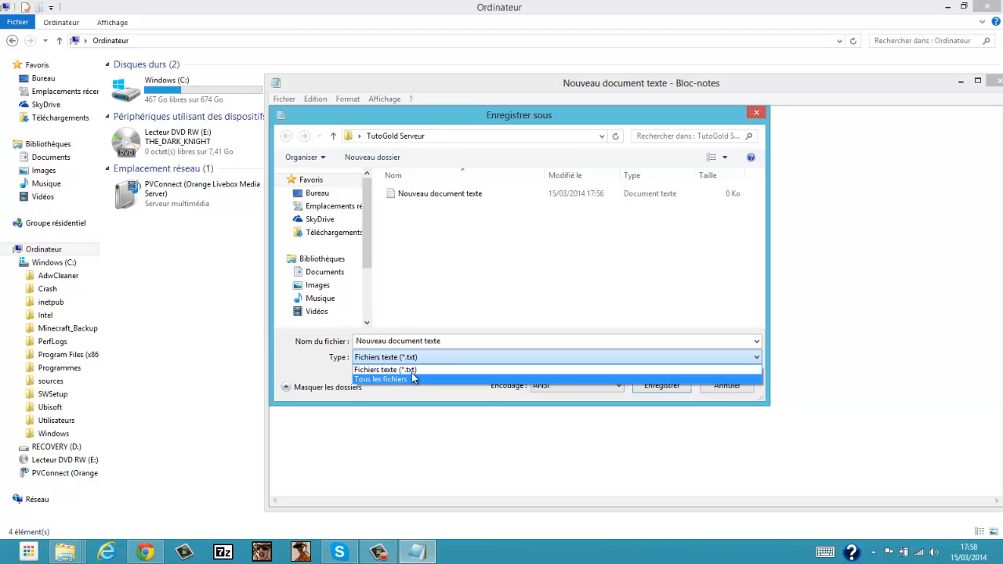
pyautogui.click(430, 379)
pyautogui.moveTo(454, 343); pyautogui.dragTo(254, 331)
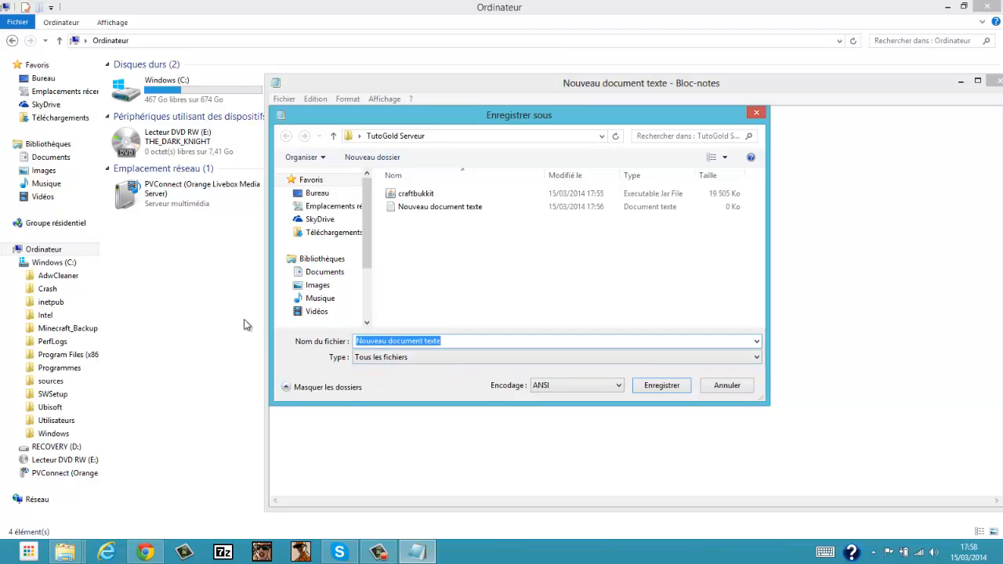
pyautogui.press('BackSpace')
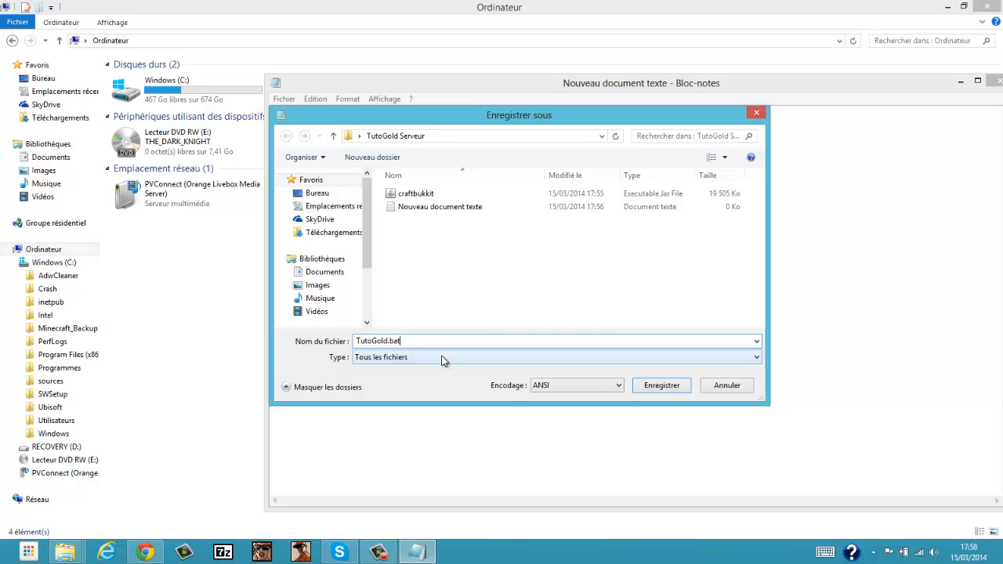
pyautogui.click(651, 387)
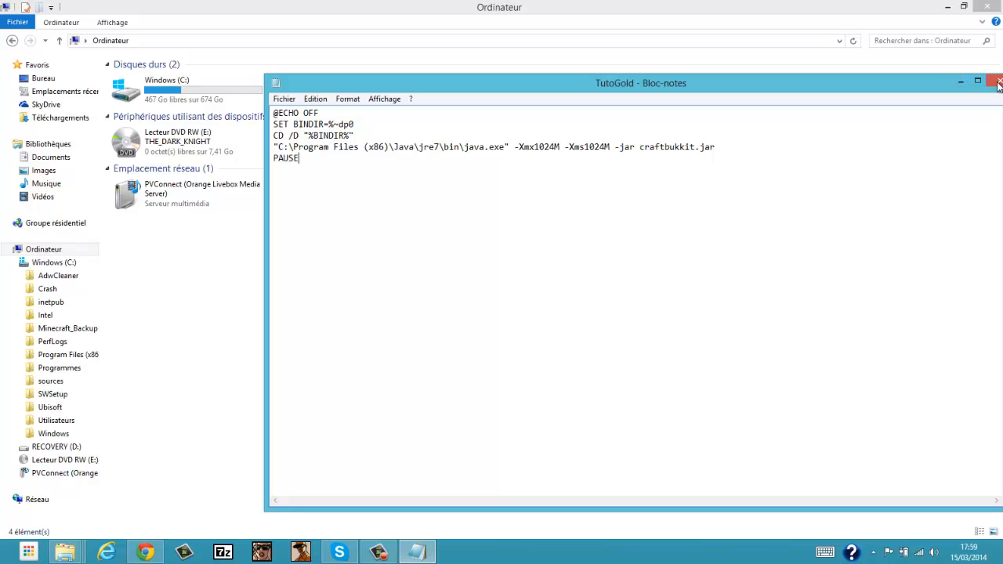
pyautogui.click(997, 83)
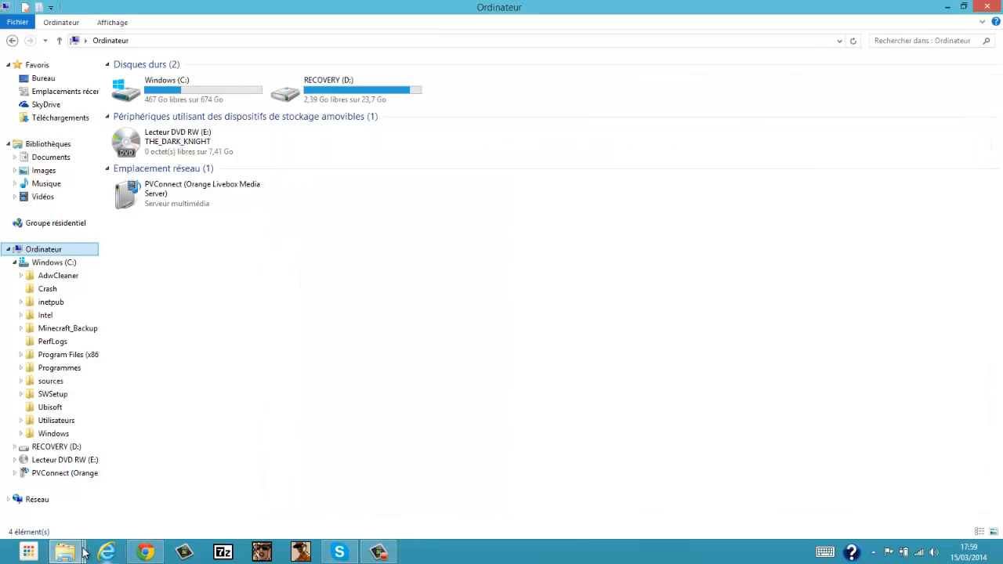
# Step: Bring the TutoGold Serveur folder window to the front, maximize it and clear the file selection
pyautogui.moveTo(85, 553)
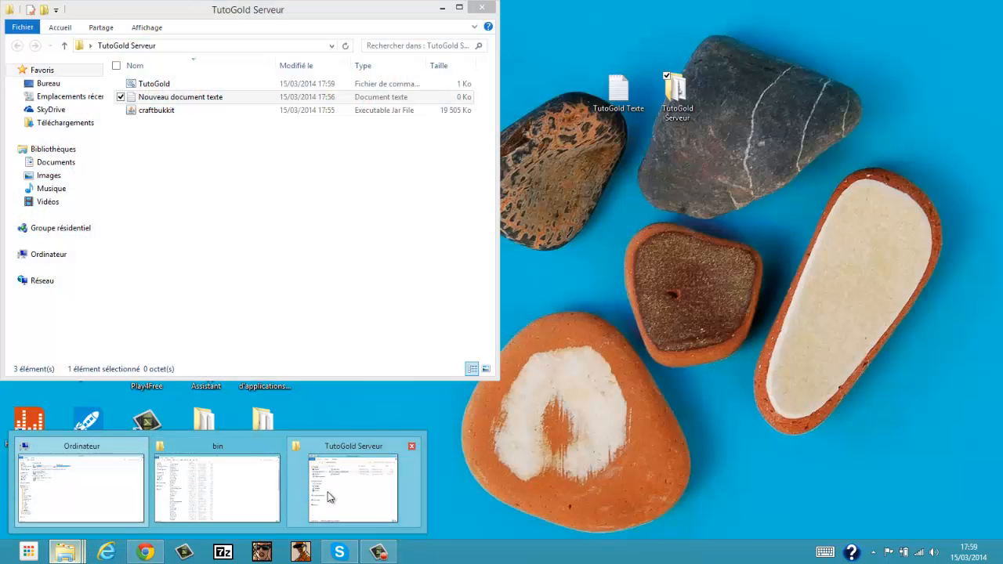
pyautogui.click(356, 487)
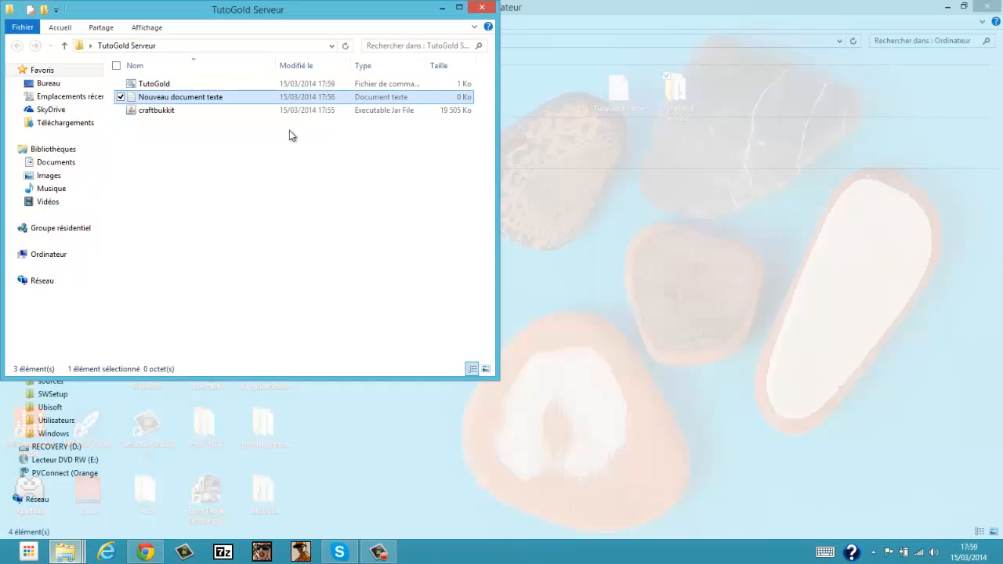
pyautogui.moveTo(294, 25); pyautogui.dragTo(298, 26)
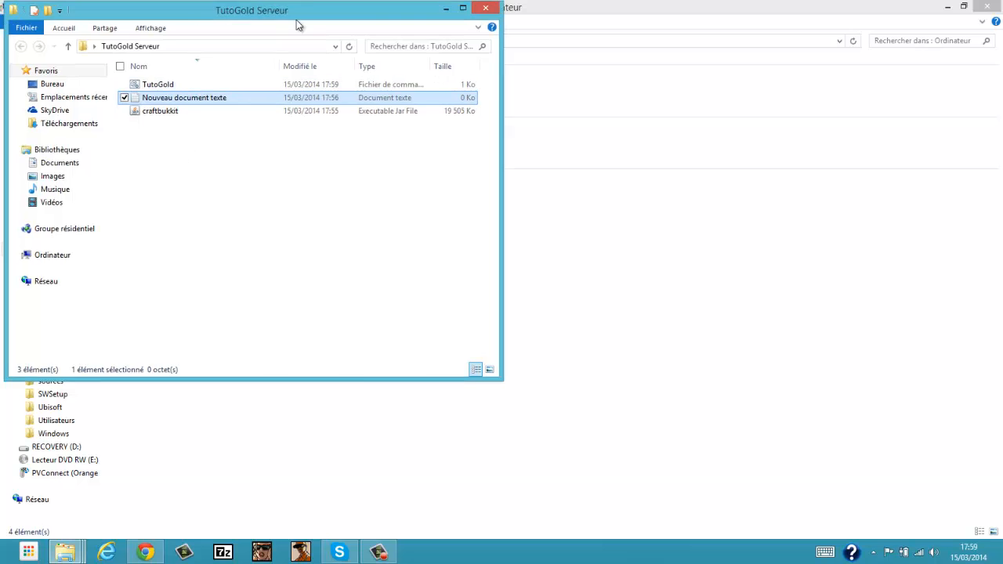
pyautogui.doubleClick(297, 25)
pyautogui.click(243, 139)
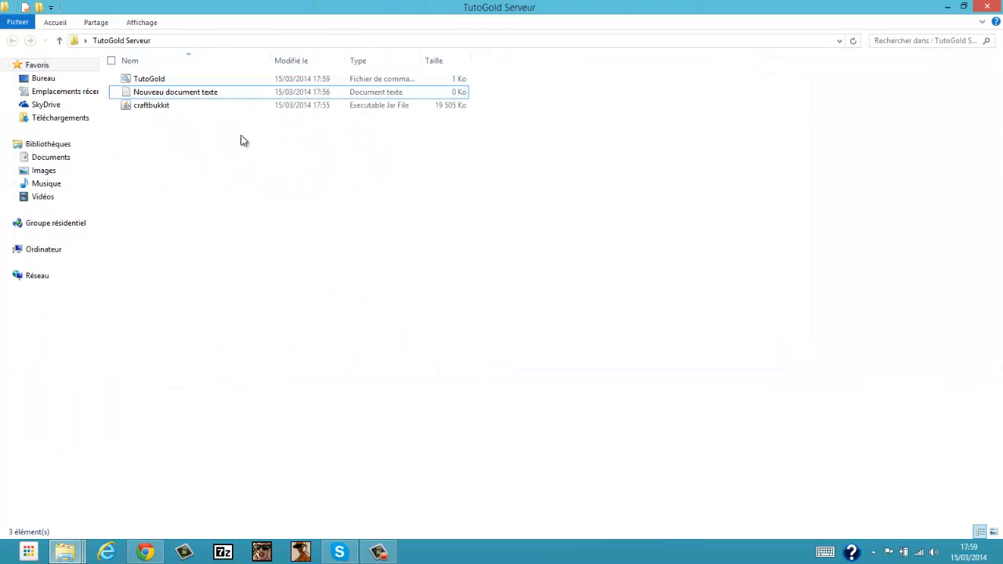
# Step: Run the TutoGold batch file to generate the server files, and shut the server down with the stop command
pyautogui.doubleClick(201, 84)
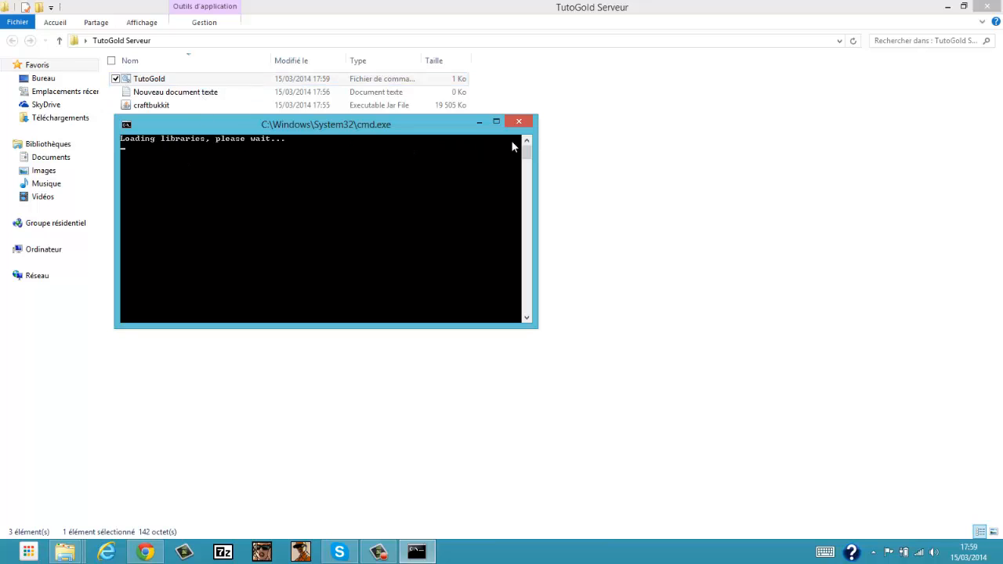
pyautogui.moveTo(381, 132); pyautogui.dragTo(680, 71)
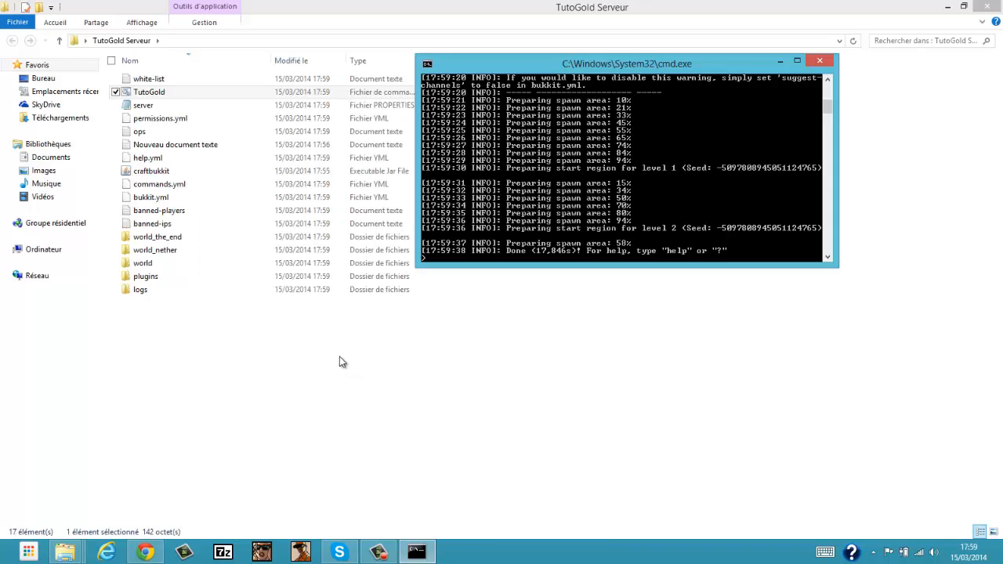
pyautogui.press('Return')
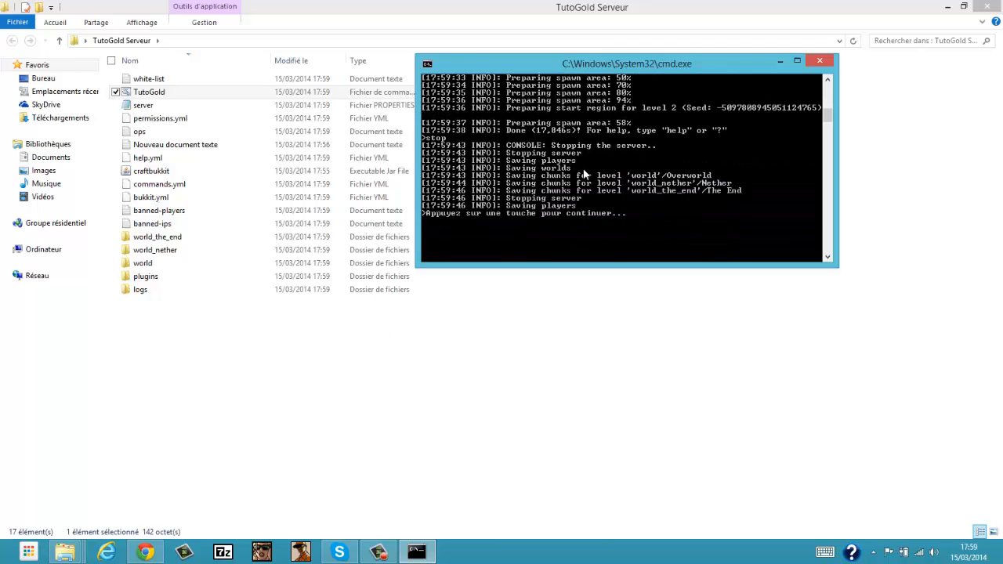
pyautogui.press('Return')
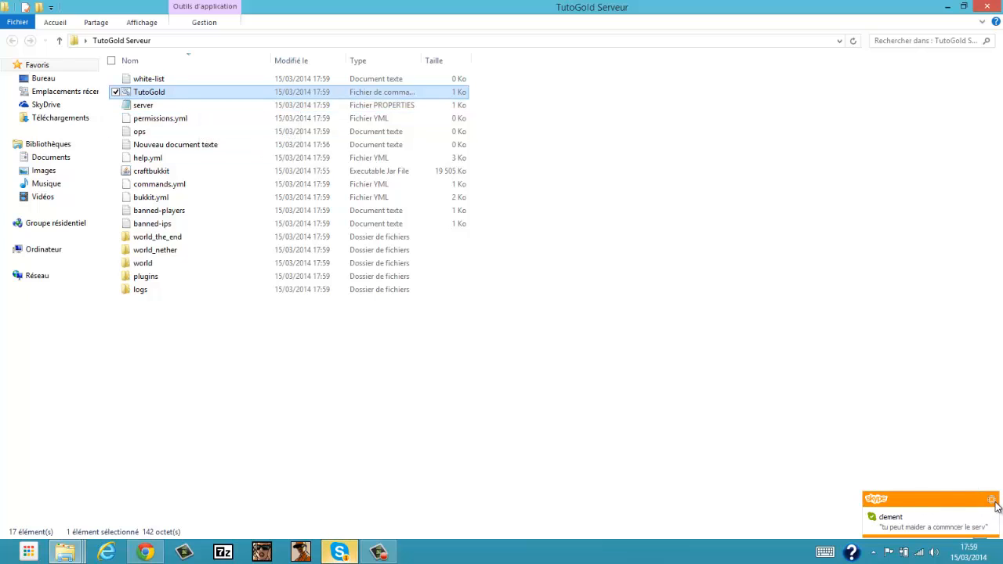
# Step: Set the Skype status to Ne pas déranger, accept the notice and clear the file selection in the TutoGold Serveur folder
pyautogui.click(872, 553)
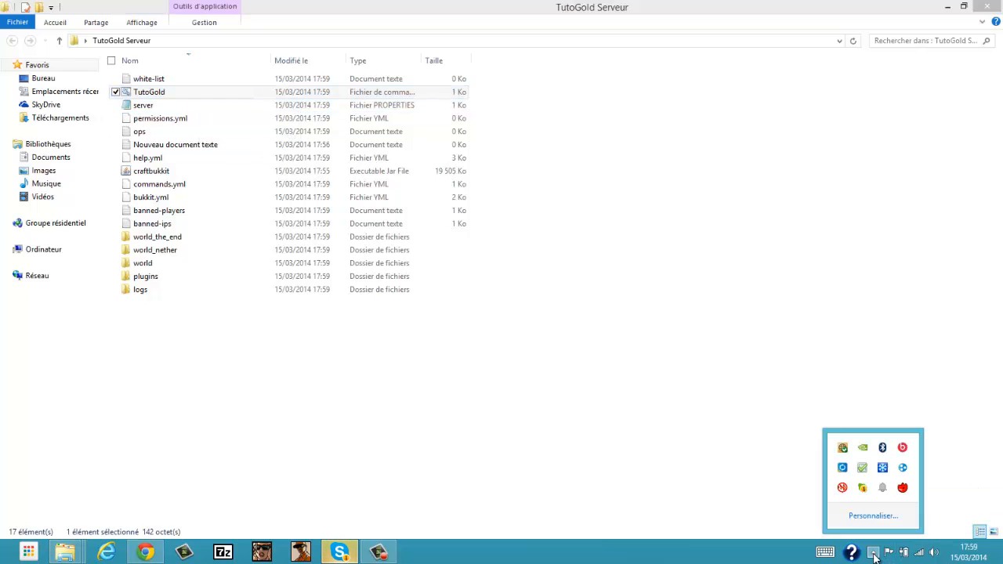
pyautogui.rightClick(862, 490)
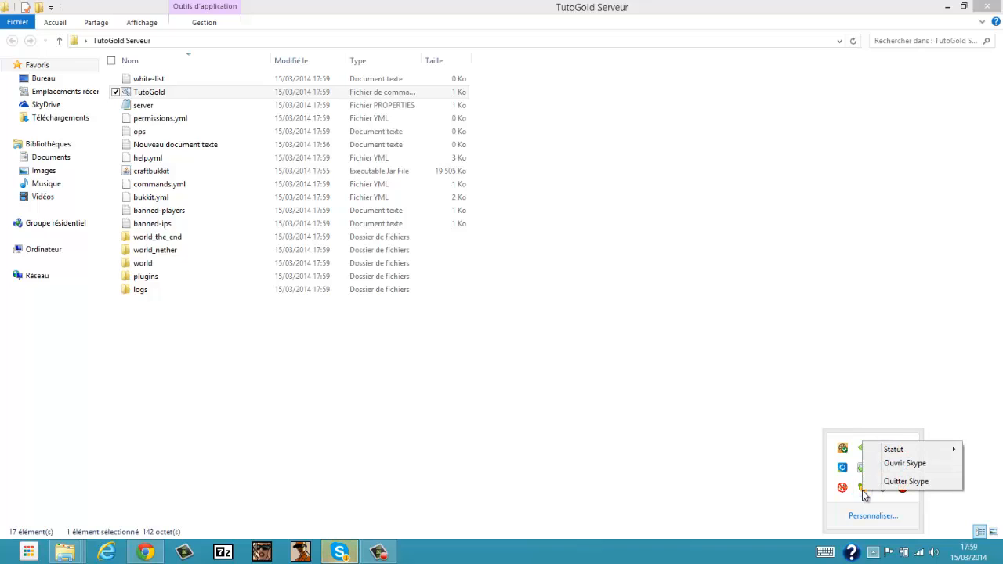
pyautogui.click(866, 493)
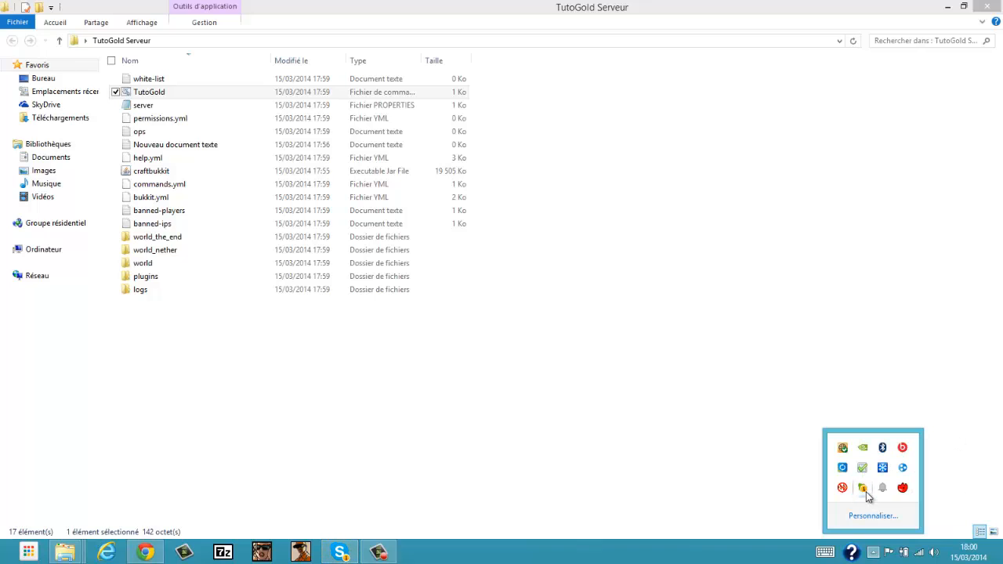
pyautogui.rightClick(866, 492)
pyautogui.moveTo(894, 451)
pyautogui.click(794, 477)
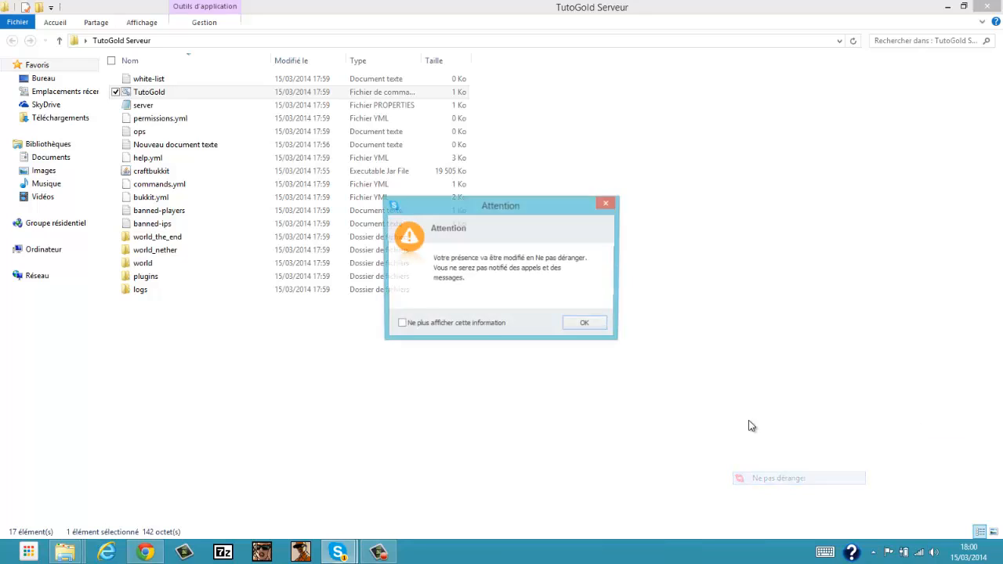
pyautogui.click(580, 328)
pyautogui.moveTo(527, 114); pyautogui.dragTo(663, 93)
pyautogui.moveTo(578, 7); pyautogui.dragTo(520, 2)
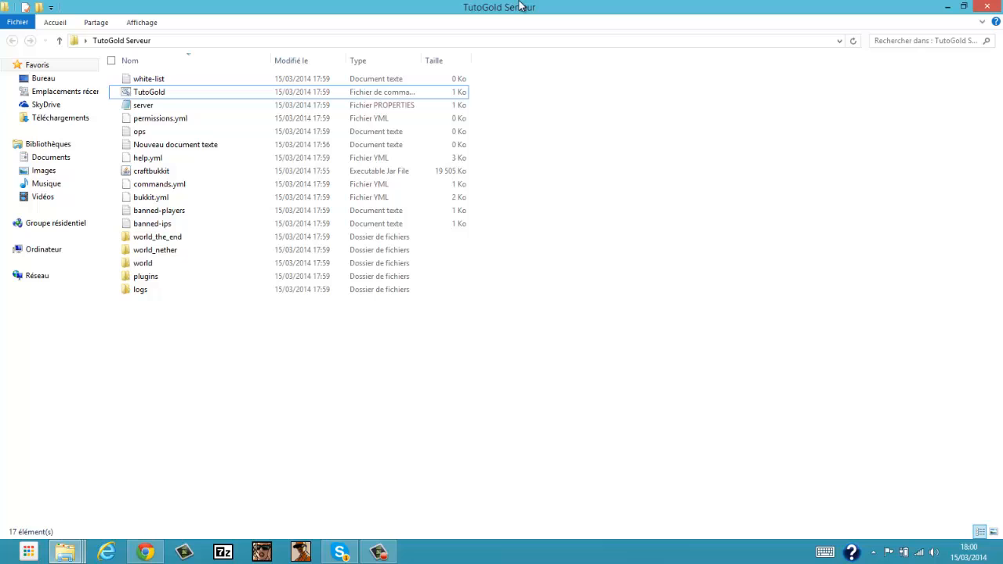
# Step: View the contents of the white-list and ops text files in Notepad, closing each one
pyautogui.doubleClick(204, 80)
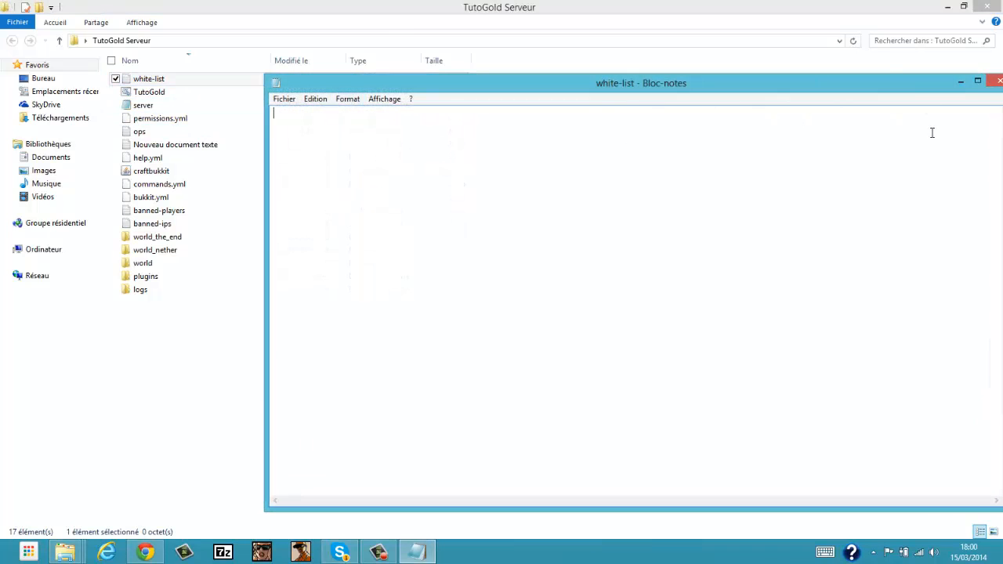
pyautogui.moveTo(800, 82); pyautogui.dragTo(536, 94)
pyautogui.click(741, 94)
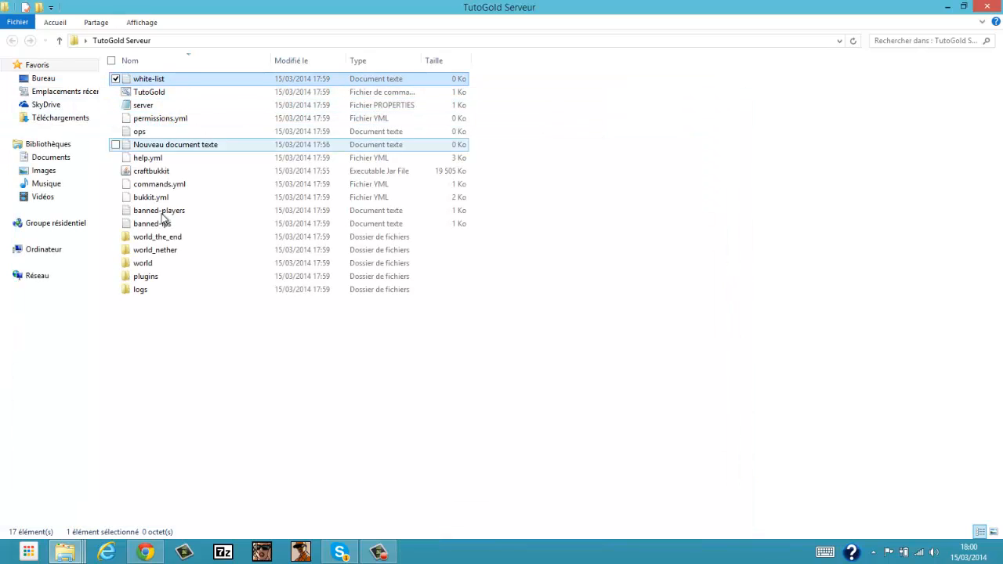
pyautogui.doubleClick(175, 131)
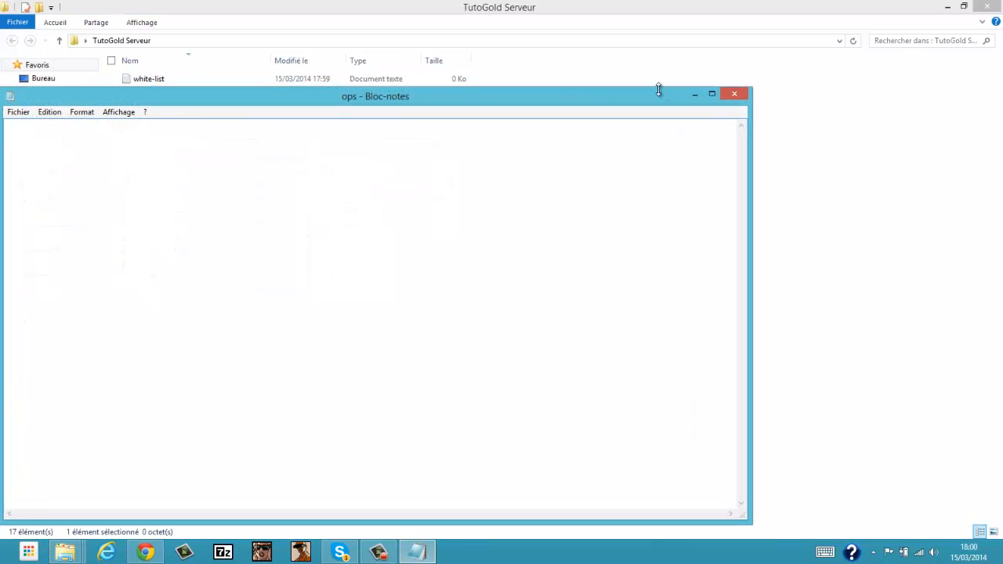
pyautogui.click(734, 93)
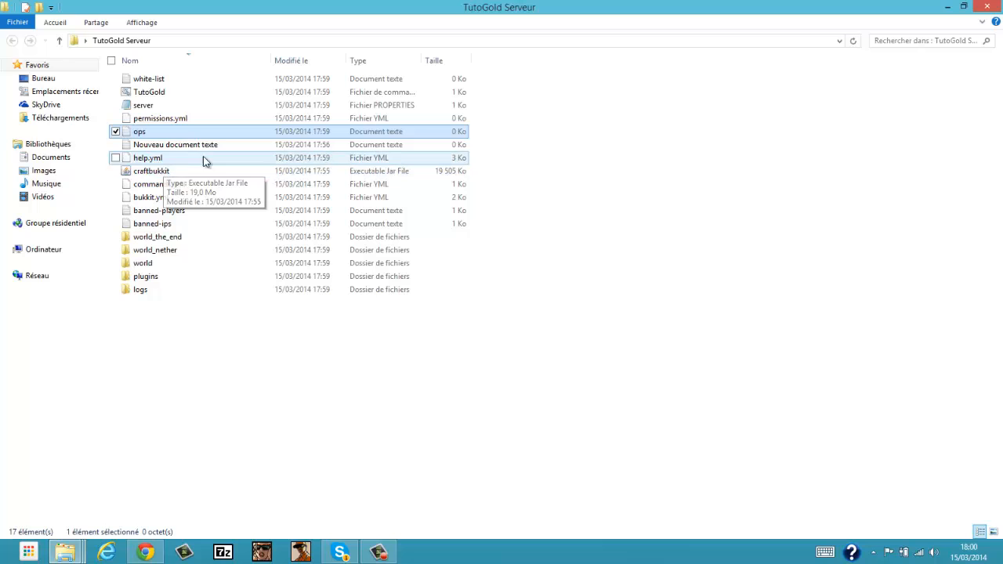
# Step: View the contents of the banned-players and banned-ips text files, closing each one
pyautogui.doubleClick(160, 211)
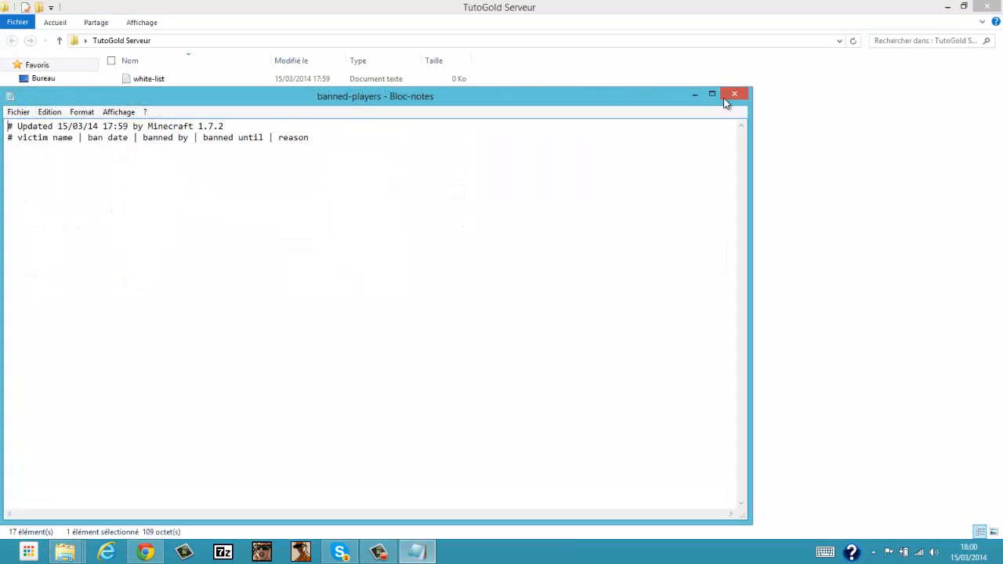
pyautogui.click(725, 100)
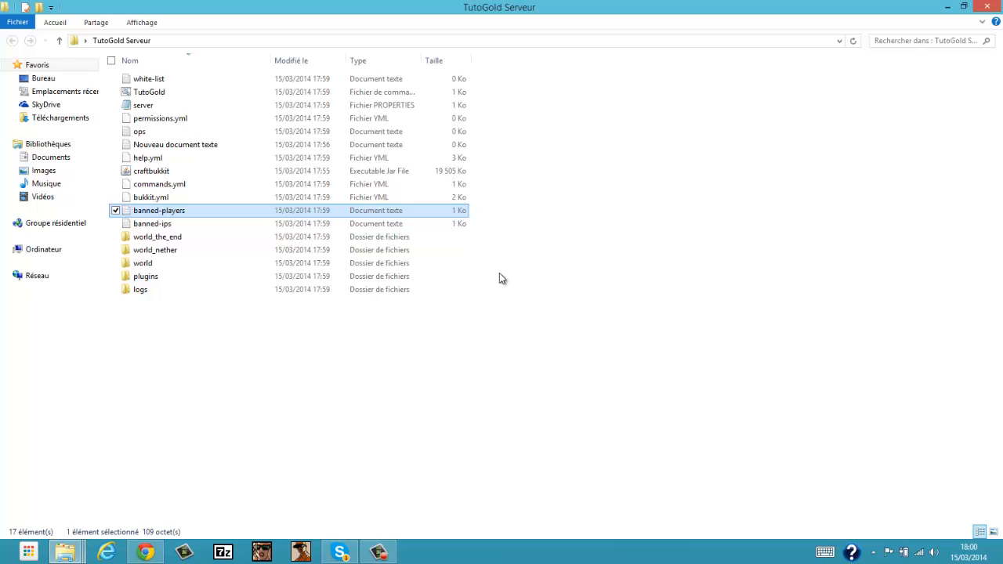
pyautogui.doubleClick(307, 224)
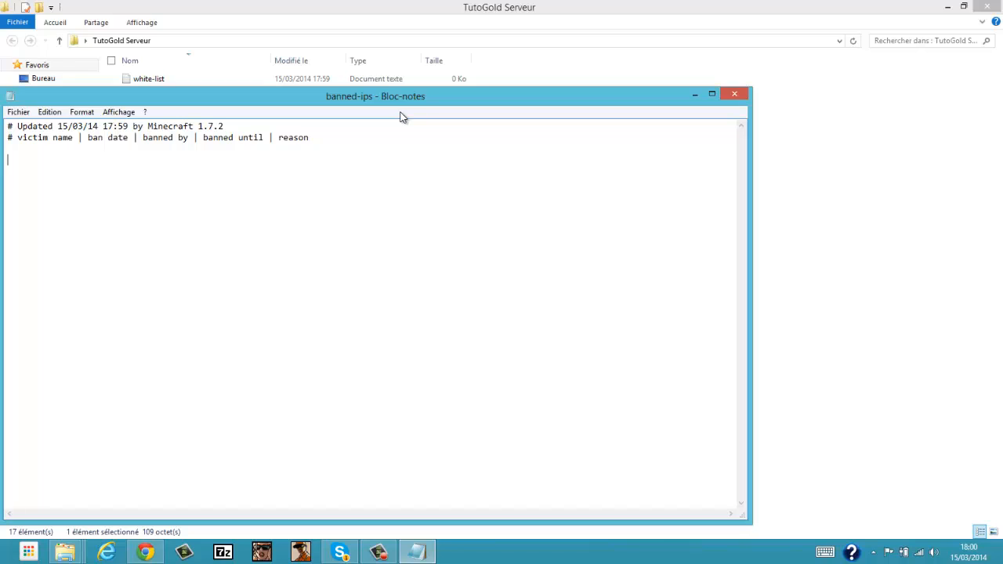
pyautogui.click(740, 101)
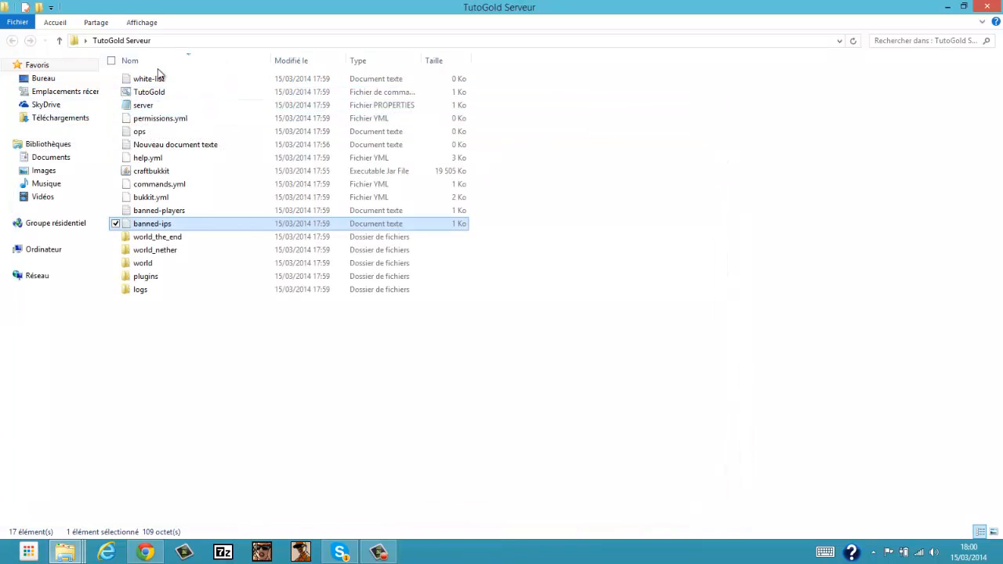
# Step: Open the server PROPERTIES file in Notepad and place its window beside the file list
pyautogui.click(180, 109)
pyautogui.doubleClick(148, 109)
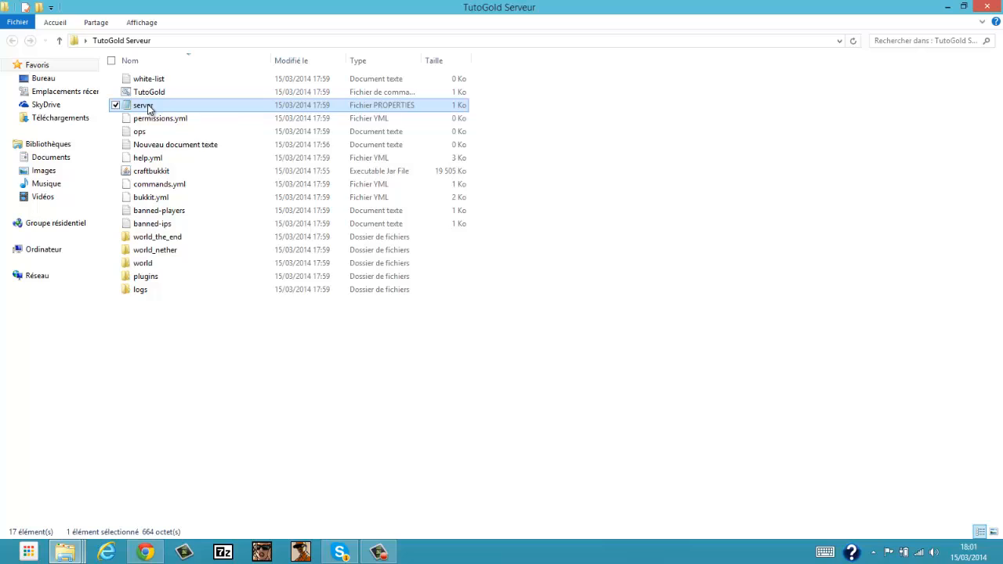
pyautogui.moveTo(263, 136); pyautogui.dragTo(535, 56)
pyautogui.moveTo(530, 104); pyautogui.dragTo(462, 135)
pyautogui.click(495, 111)
pyautogui.click(462, 134)
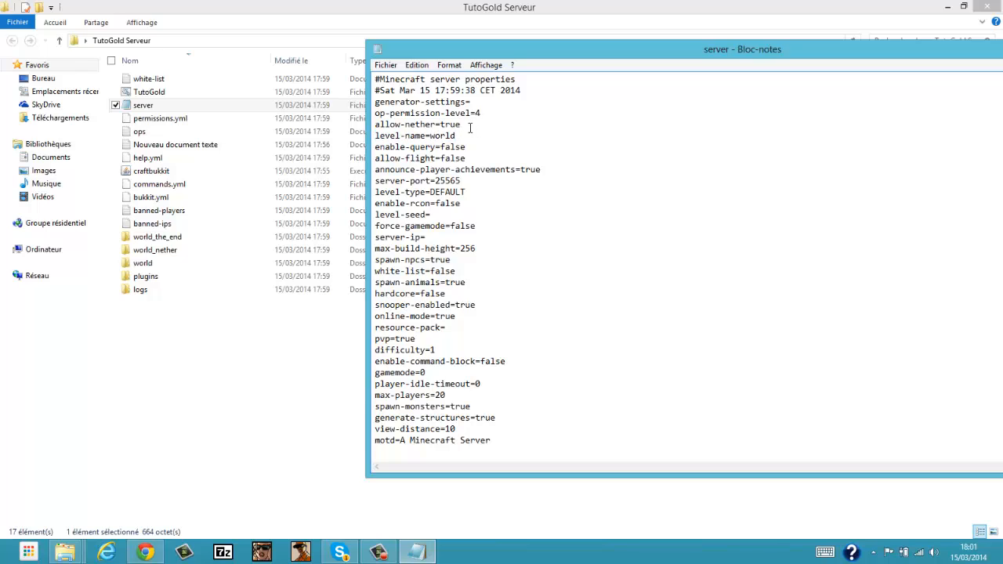
# Step: Review the server properties from allow-nether down to max-build-height, including server-port and server-ip
pyautogui.click(470, 126)
pyautogui.click(468, 147)
pyautogui.click(471, 159)
pyautogui.click(545, 172)
pyautogui.click(463, 182)
pyautogui.click(471, 205)
pyautogui.click(429, 237)
pyautogui.moveTo(480, 249)
pyautogui.mouseDown()
pyautogui.moveTo(460, 249)
pyautogui.moveTo(483, 249)
pyautogui.mouseUp()
# Step: Set online-mode to false in the server properties
pyautogui.click(454, 315)
pyautogui.moveTo(455, 315)
pyautogui.mouseDown()
pyautogui.moveTo(434, 317)
pyautogui.moveTo(474, 317)
pyautogui.mouseUp()
pyautogui.moveTo(455, 316)
pyautogui.mouseDown()
pyautogui.moveTo(435, 316)
pyautogui.moveTo(467, 319)
pyautogui.mouseUp()
pyautogui.press('BackSpace')
pyautogui.press('BackSpace')
pyautogui.press('BackSpace')
pyautogui.write('false')
# Step: Set enable-command-block to true in the server properties
pyautogui.click(559, 296)
pyautogui.click(448, 349)
pyautogui.moveTo(517, 358); pyautogui.dragTo(480, 360)
pyautogui.press('BackSpace')
pyautogui.write('true')
# Step: Review the remaining server properties, including gamemode, player-idle-timeout, spawn-monsters, generate-structures and view-distance
pyautogui.click(451, 372)
pyautogui.click(460, 384)
pyautogui.moveTo(475, 406); pyautogui.dragTo(446, 430)
pyautogui.click(499, 418)
pyautogui.click(511, 408)
pyautogui.doubleClick(448, 430)
pyautogui.click(515, 445)
# Step: Replace the motd value on the last line with "Cc tu veux voir ma bite"
pyautogui.moveTo(491, 446); pyautogui.dragTo(399, 445)
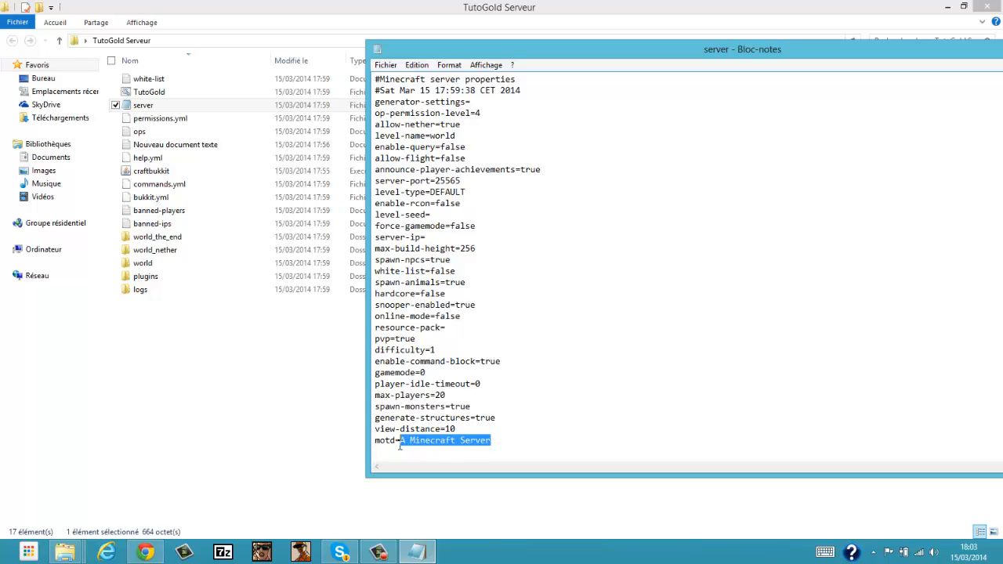
pyautogui.click(387, 449)
pyautogui.moveTo(492, 442); pyautogui.dragTo(401, 443)
pyautogui.click(409, 448)
pyautogui.press('BackSpace')
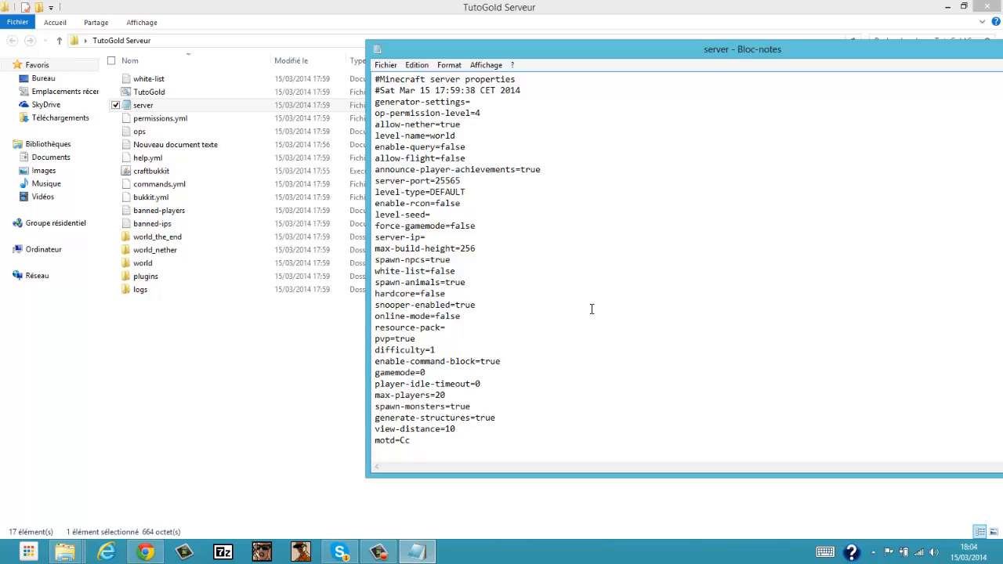
pyautogui.write('Cc tu veux voir m')
pyautogui.press('BackSpace')
pyautogui.press('BackSpace')
pyautogui.write('ma bite')
pyautogui.click(381, 66)
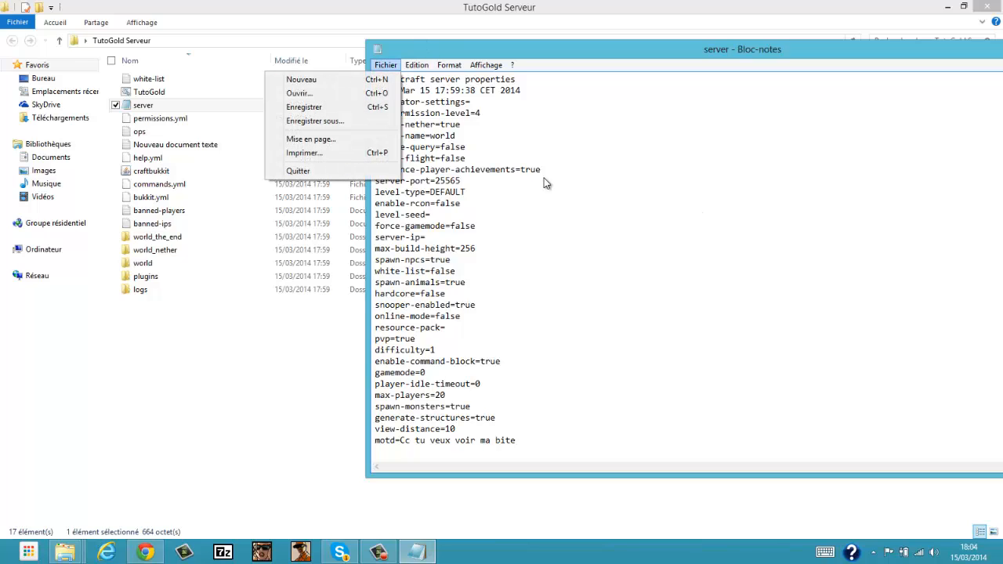
pyautogui.click(354, 123)
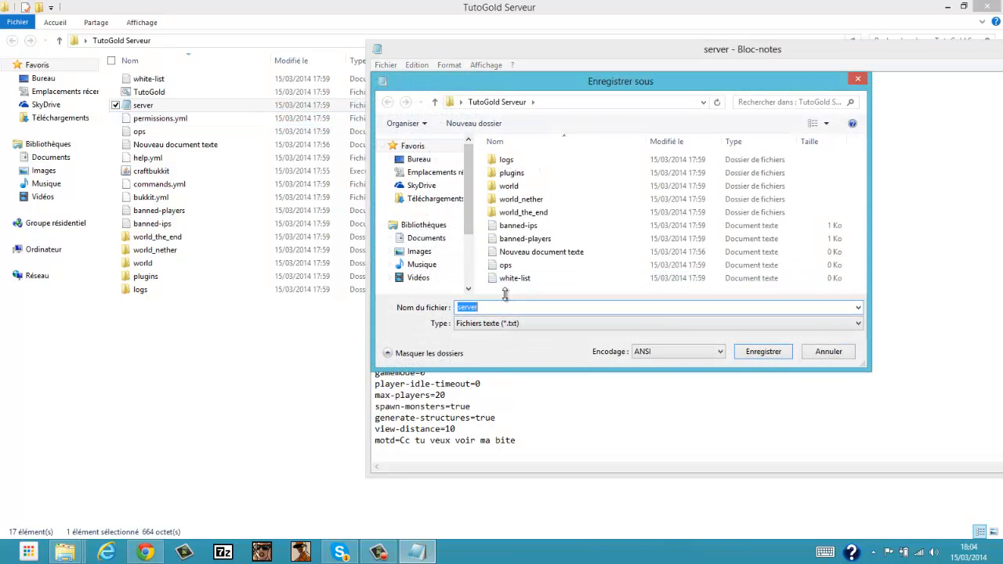
pyautogui.click(828, 352)
# Step: Save the edited server properties file under its existing name and close its Notepad window
pyautogui.click(385, 65)
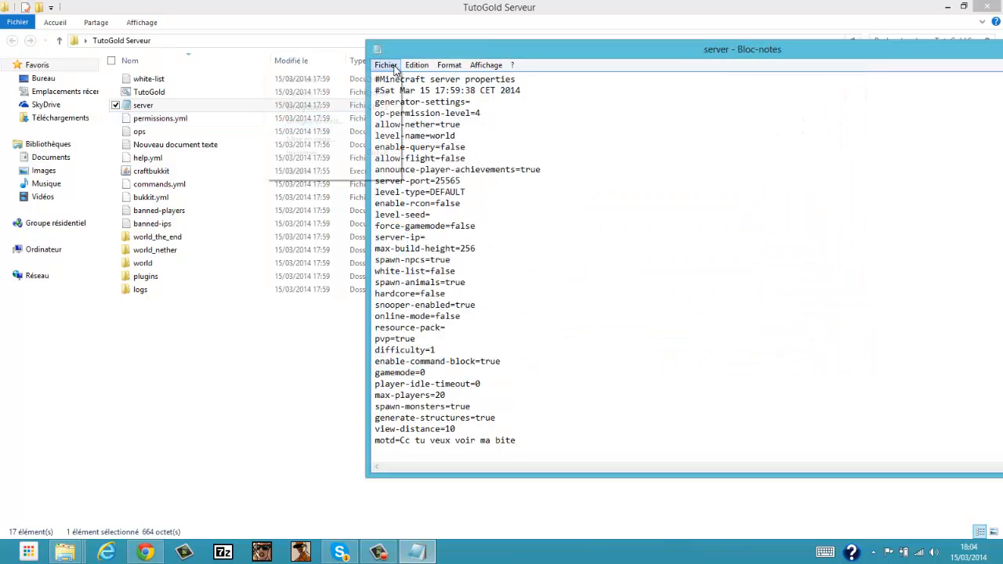
pyautogui.click(361, 107)
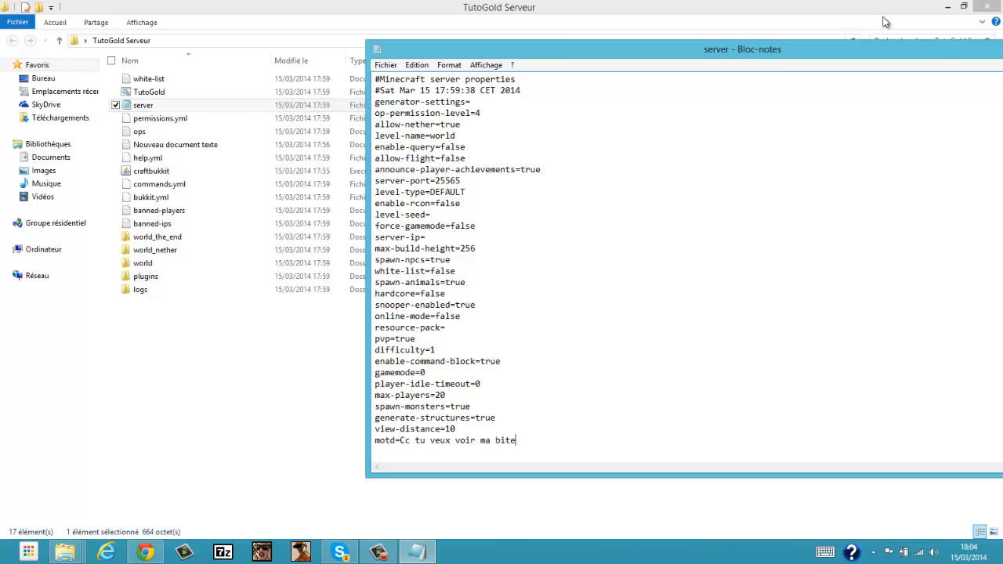
pyautogui.moveTo(921, 55); pyautogui.dragTo(786, 78)
pyautogui.click(832, 83)
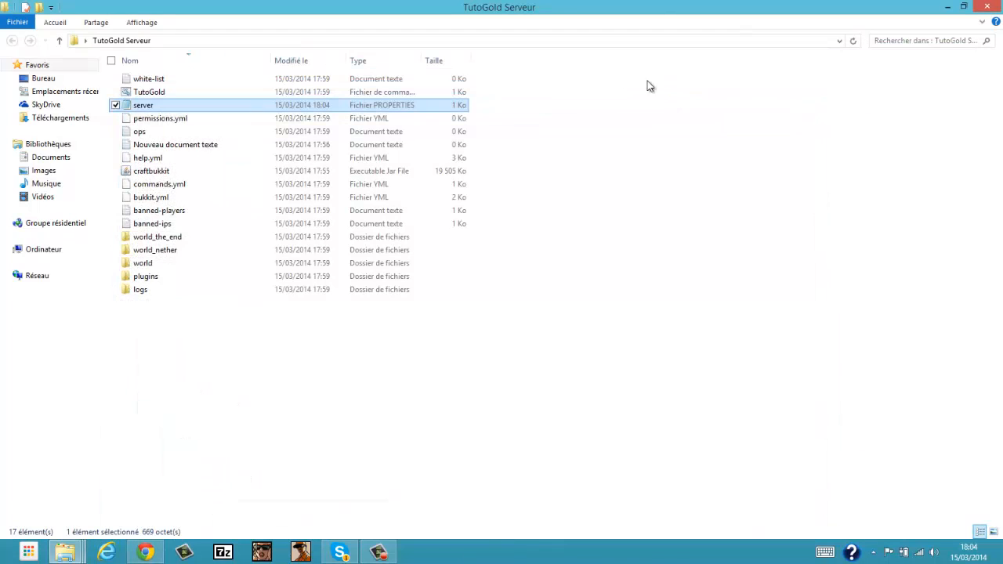
# Step: Look inside the plugins folder and return to the TutoGold Serveur folder
pyautogui.moveTo(641, 114); pyautogui.dragTo(644, 195)
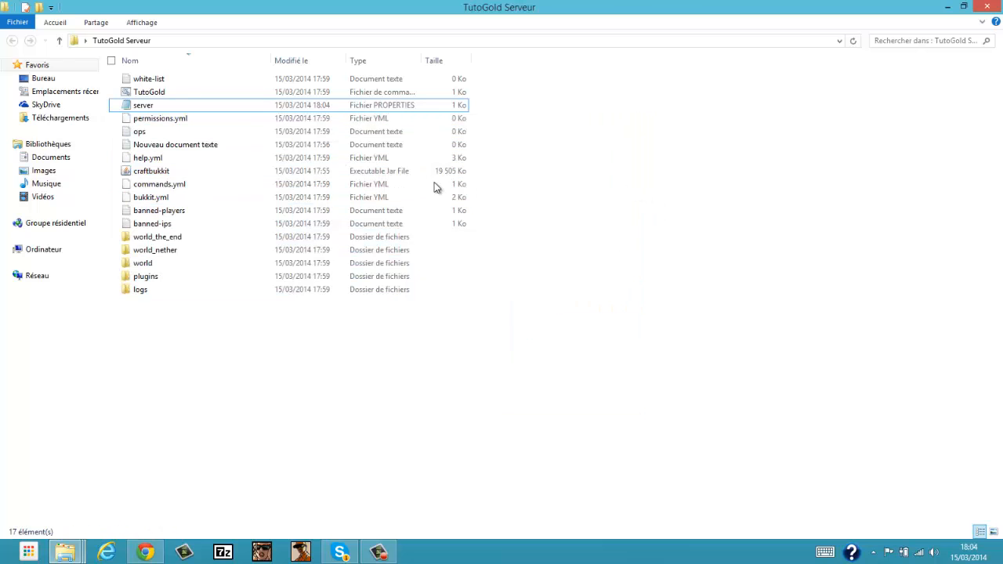
pyautogui.doubleClick(157, 280)
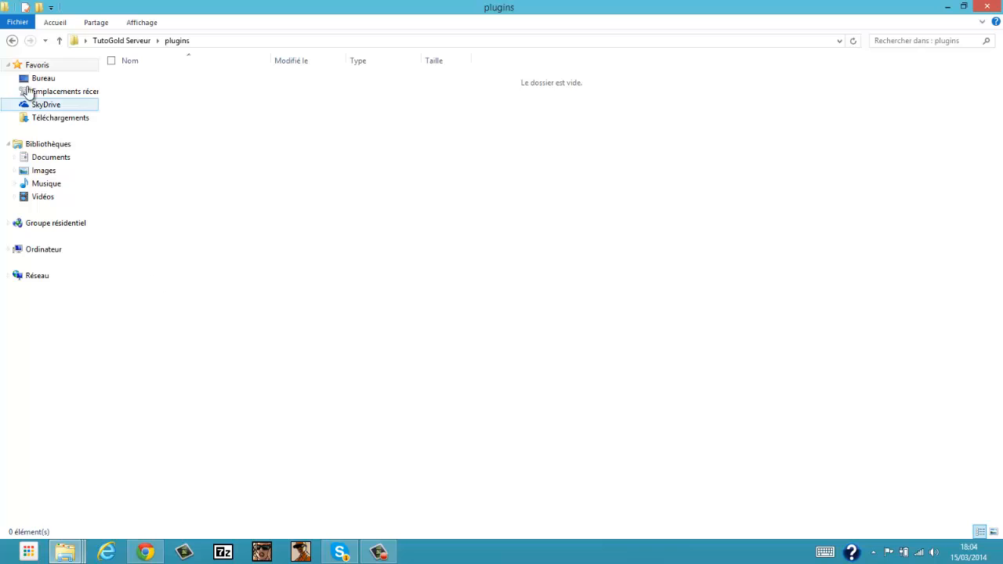
pyautogui.click(11, 40)
# Step: Launch Minecraft from the Jeux subfolder of the desktop's Jeux folder and minimize the folder window
pyautogui.click(1001, 560)
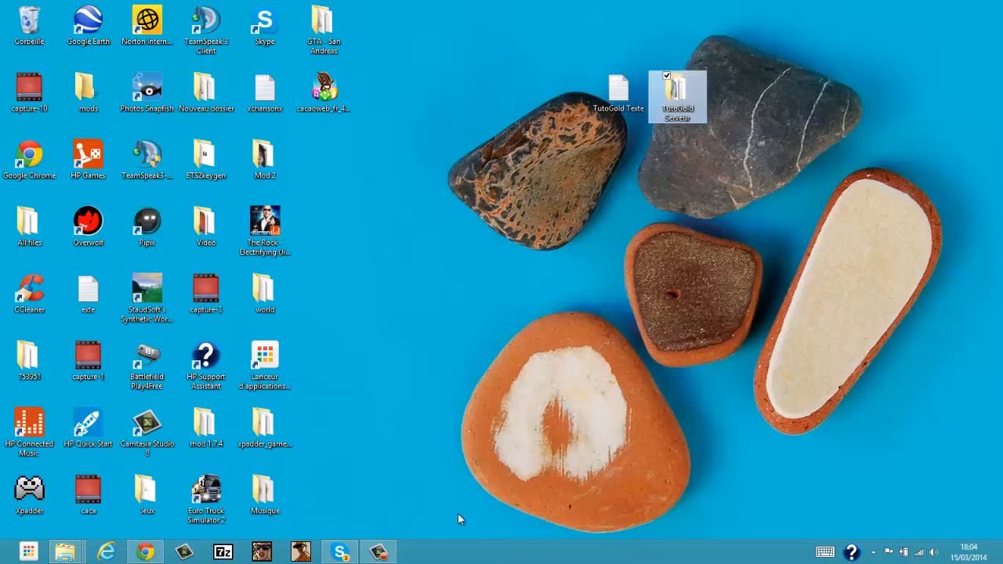
pyautogui.doubleClick(146, 492)
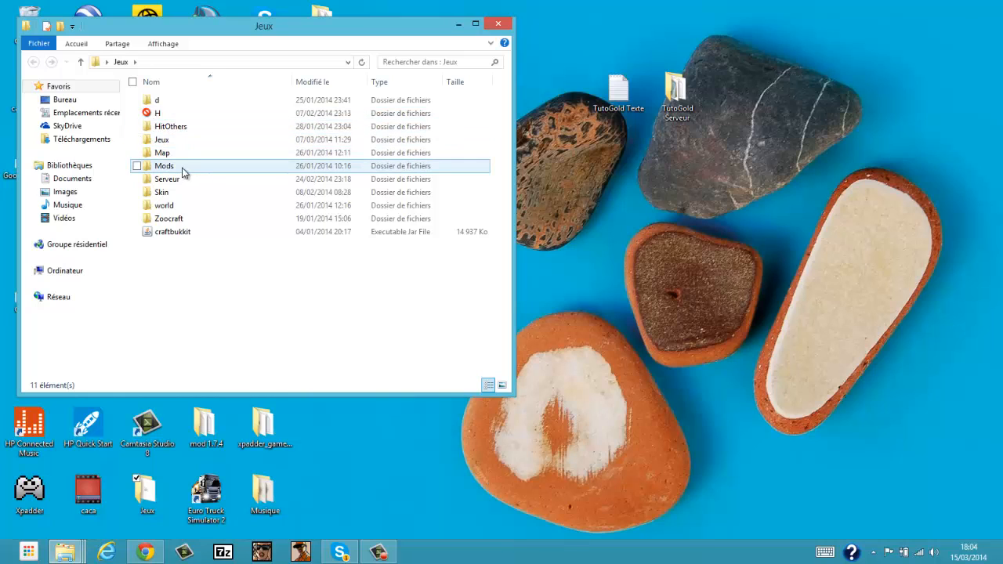
pyautogui.doubleClick(165, 139)
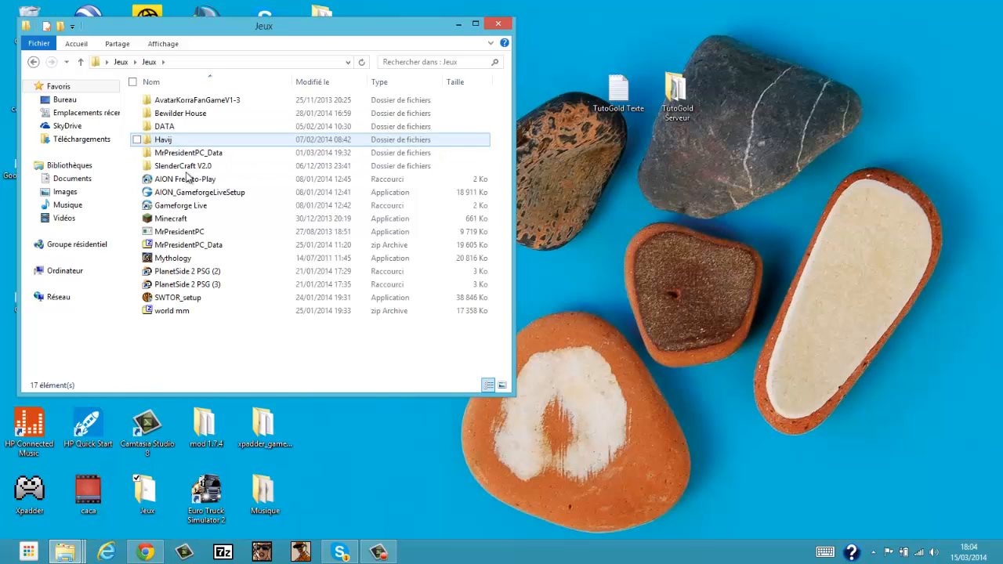
pyautogui.click(186, 221)
pyautogui.click(459, 23)
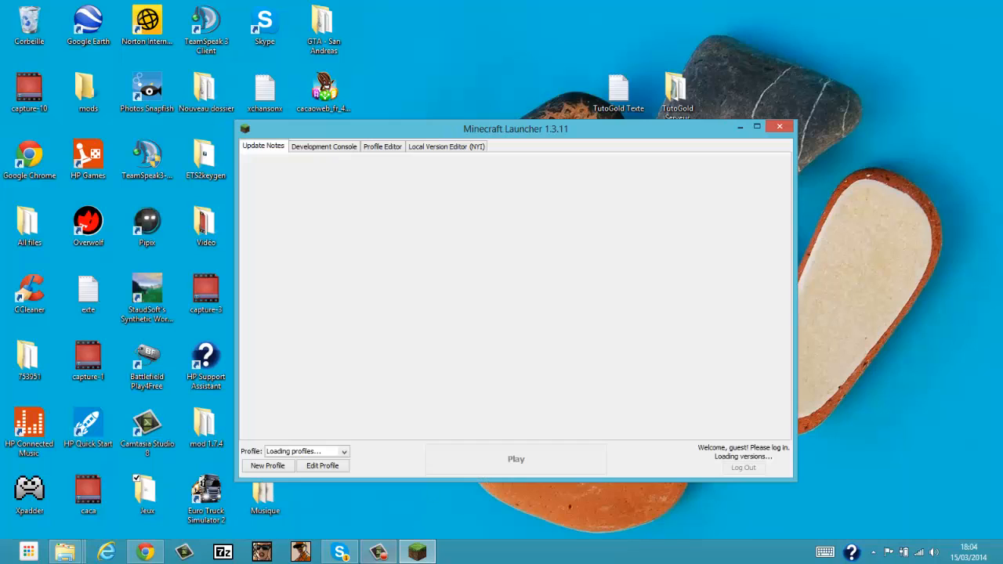
# Step: Start Minecraft 1.7.5 from the launcher and maximize the game window
pyautogui.click(376, 553)
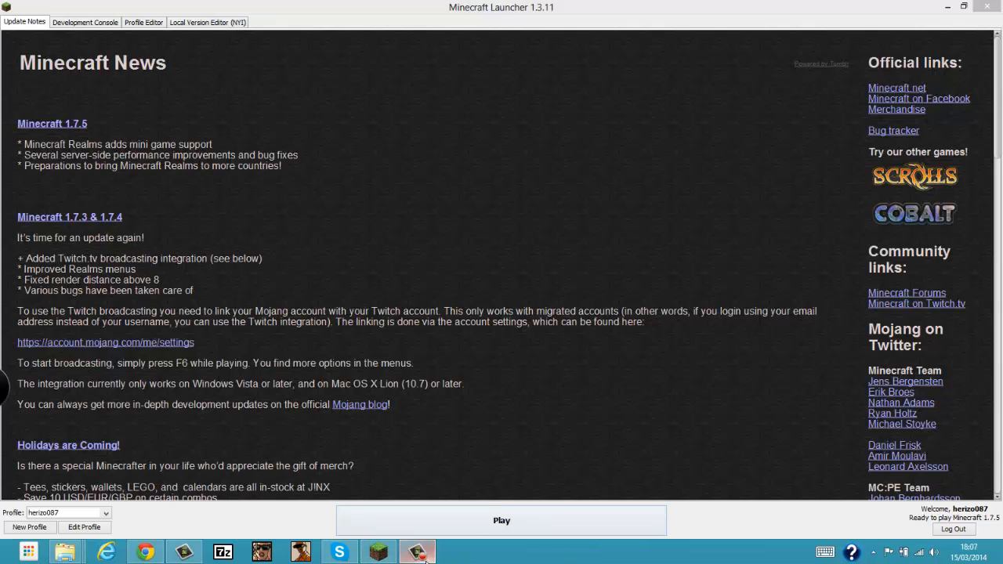
pyautogui.click(762, 339)
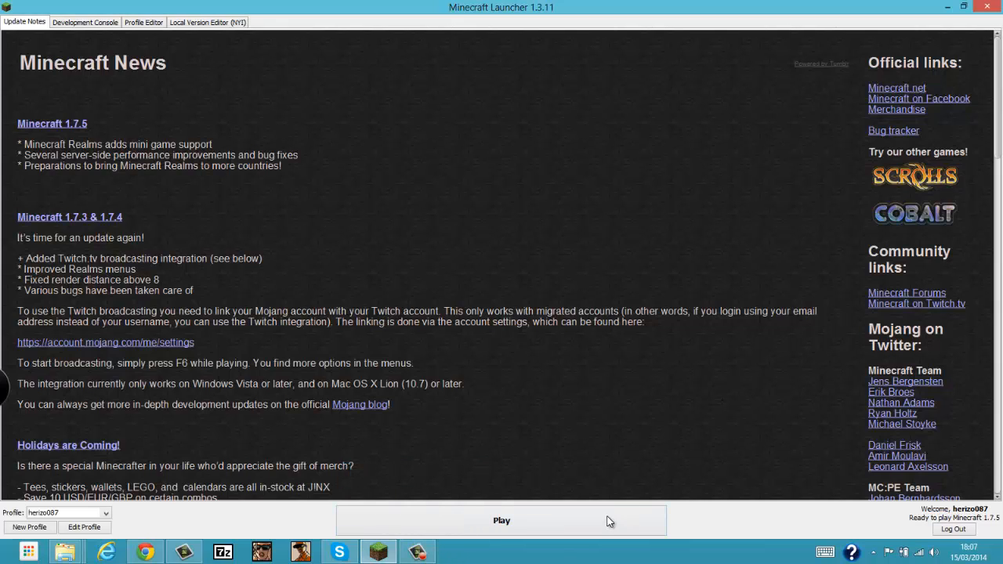
pyautogui.click(587, 520)
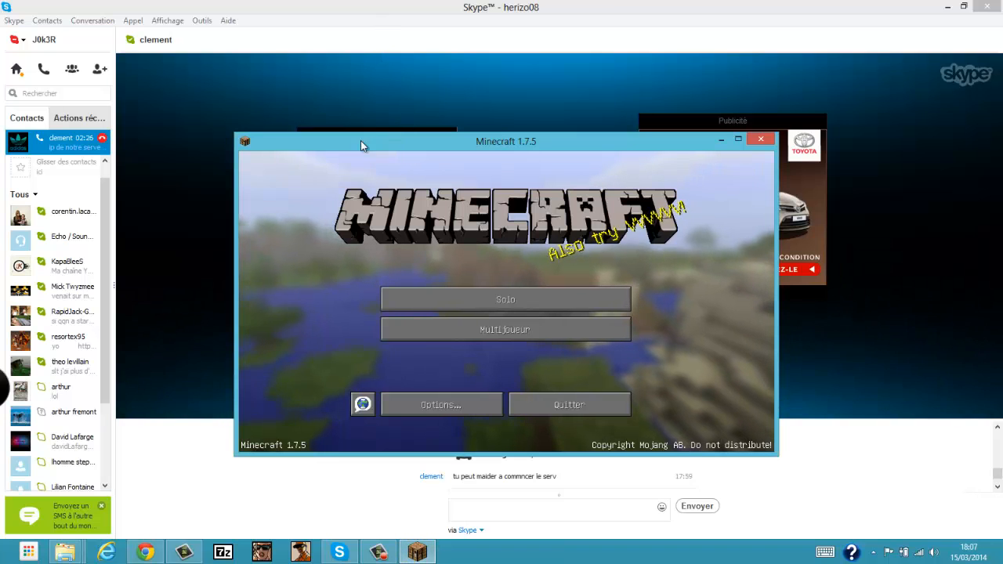
pyautogui.moveTo(360, 142); pyautogui.dragTo(275, 2)
# Step: Add a server named Serveur Minecraft with the address localhost to Minecraft's multiplayer list
pyautogui.click(500, 247)
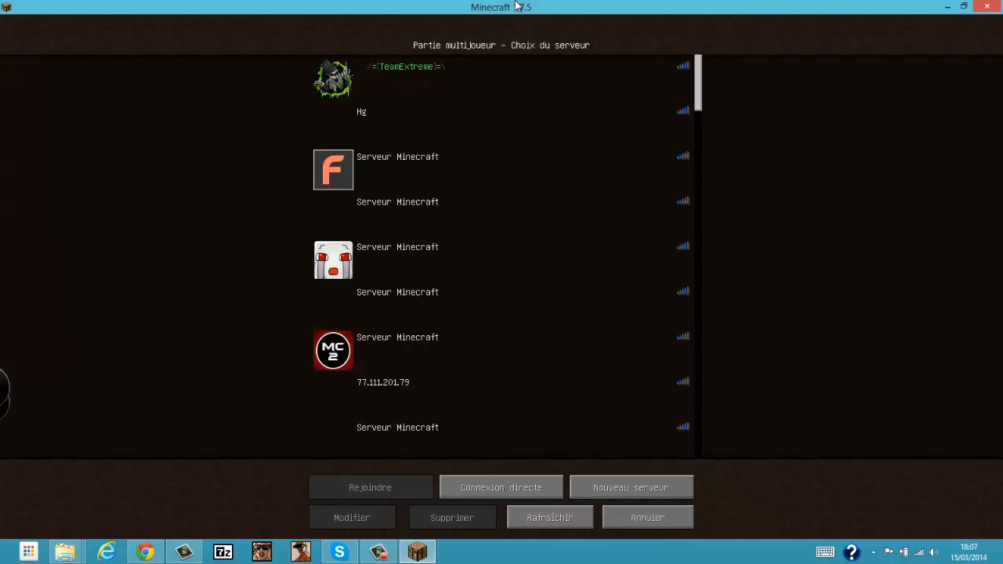
pyautogui.scroll(-3, 744, 135)
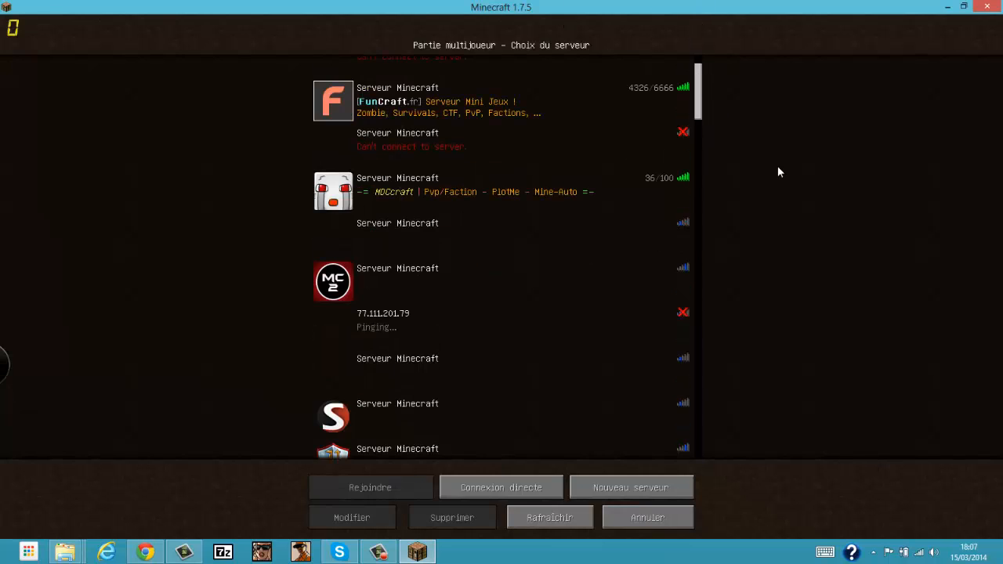
pyautogui.moveTo(700, 82); pyautogui.dragTo(632, 480)
pyautogui.click(632, 495)
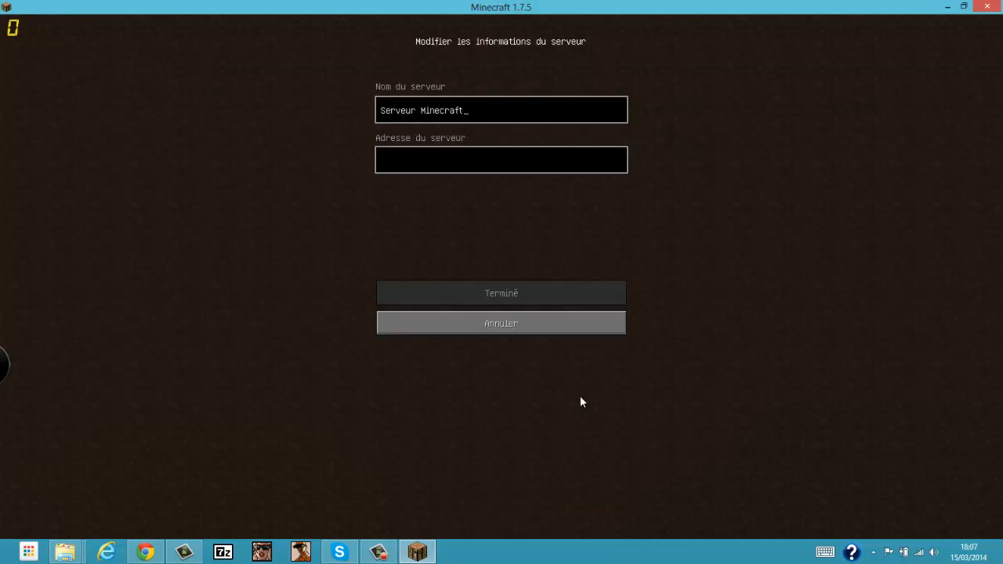
pyautogui.write('lo')
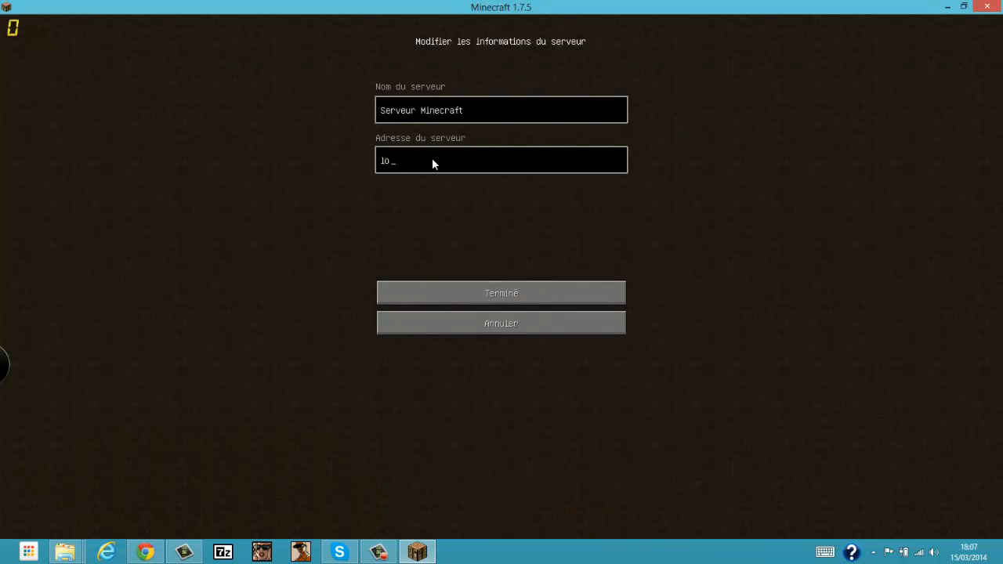
pyautogui.write('calhost')
pyautogui.click(421, 290)
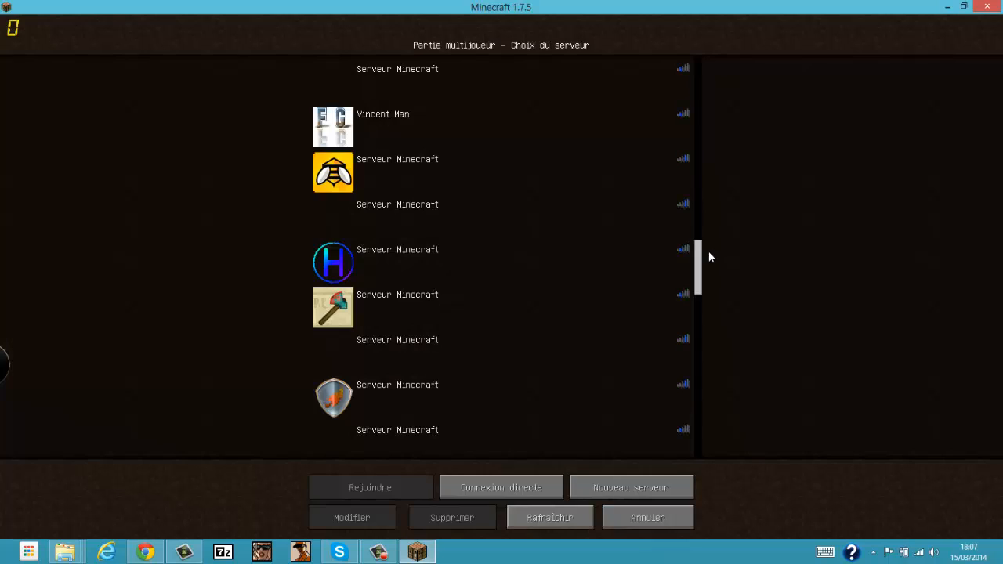
# Step: Review the saved name and address of the localhost server entry at the end of the list, leaving the details without changes
pyautogui.scroll(-15, 708, 251)
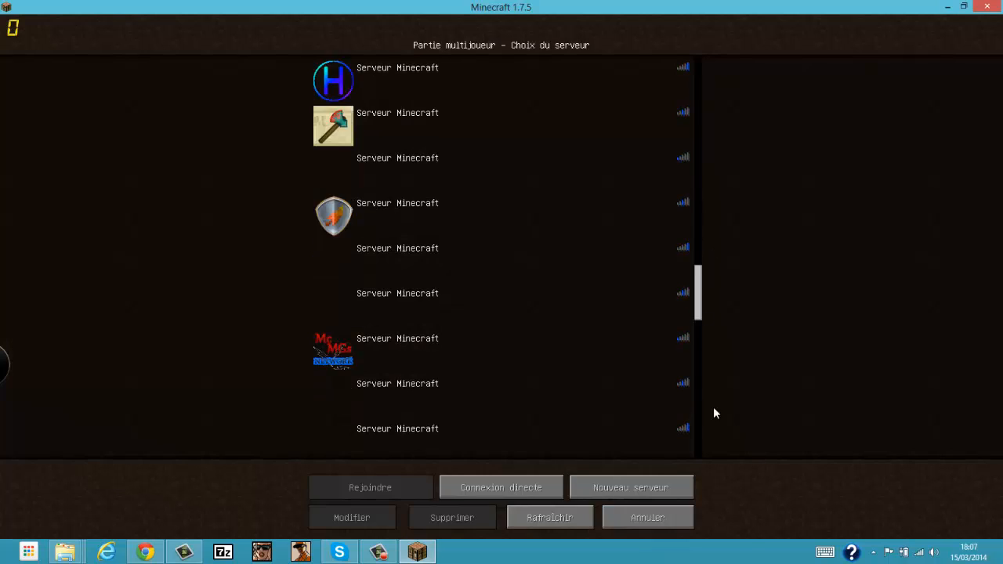
pyautogui.click(398, 400)
pyautogui.click(372, 525)
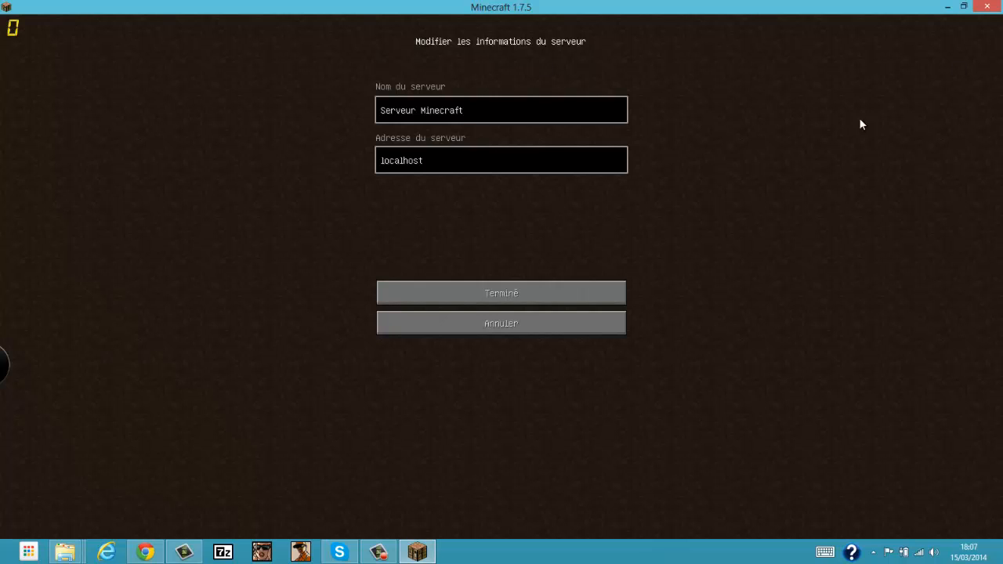
pyautogui.click(607, 322)
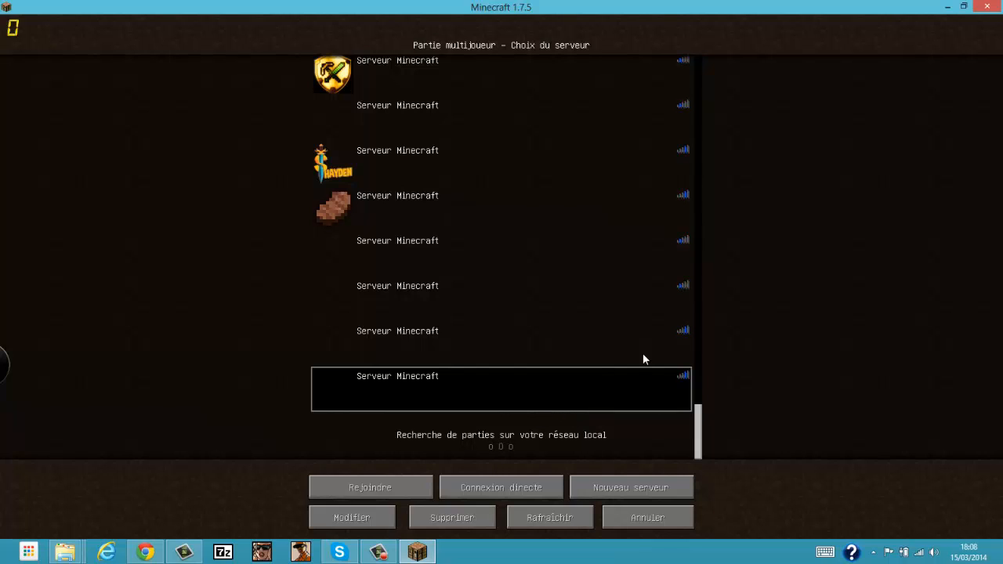
pyautogui.scroll(1, 713, 416)
pyautogui.moveTo(697, 423); pyautogui.dragTo(968, 558)
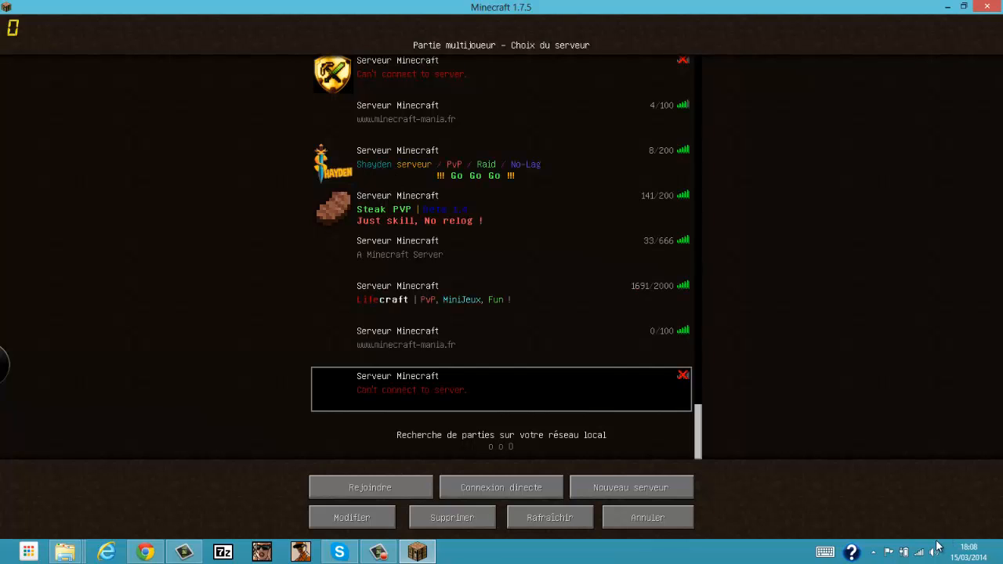
pyautogui.click(373, 520)
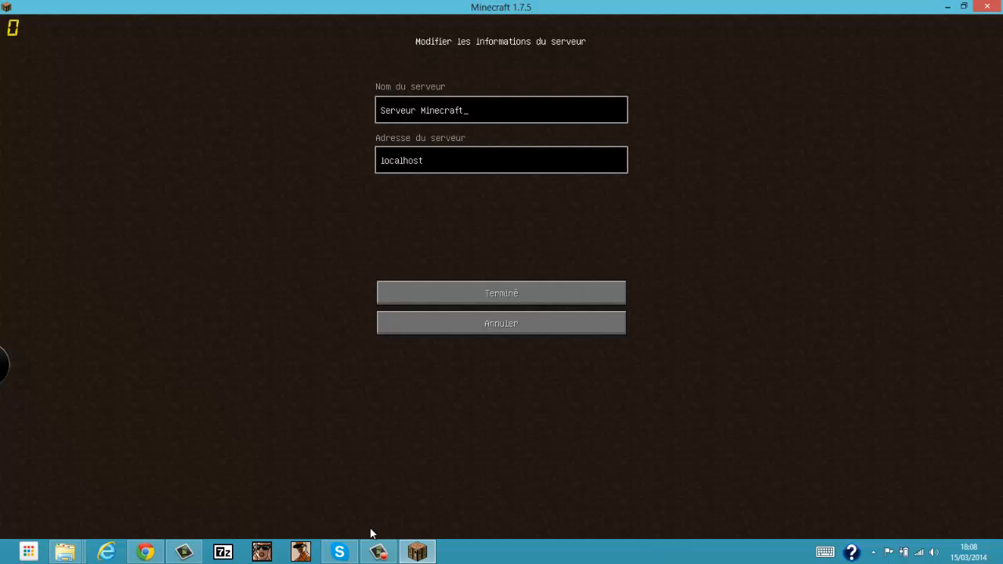
pyautogui.click(430, 315)
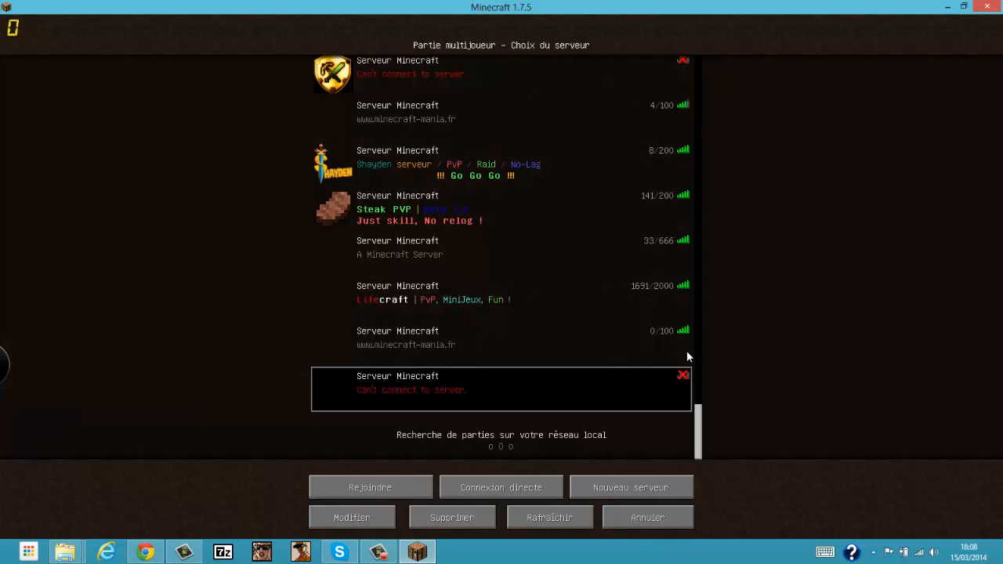
# Step: Try to join the localhost server from the last entry and return to the server list
pyautogui.click(410, 350)
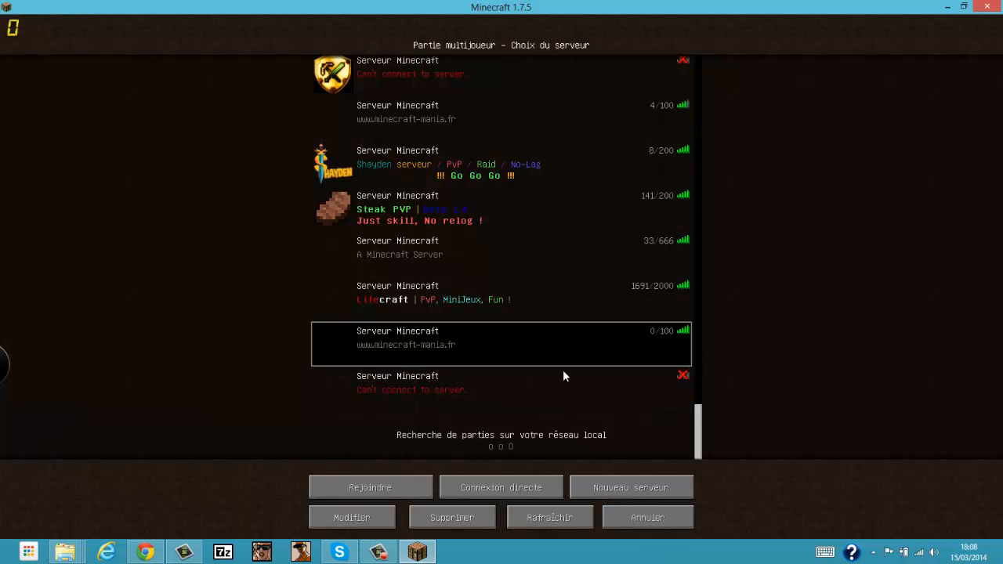
pyautogui.click(532, 388)
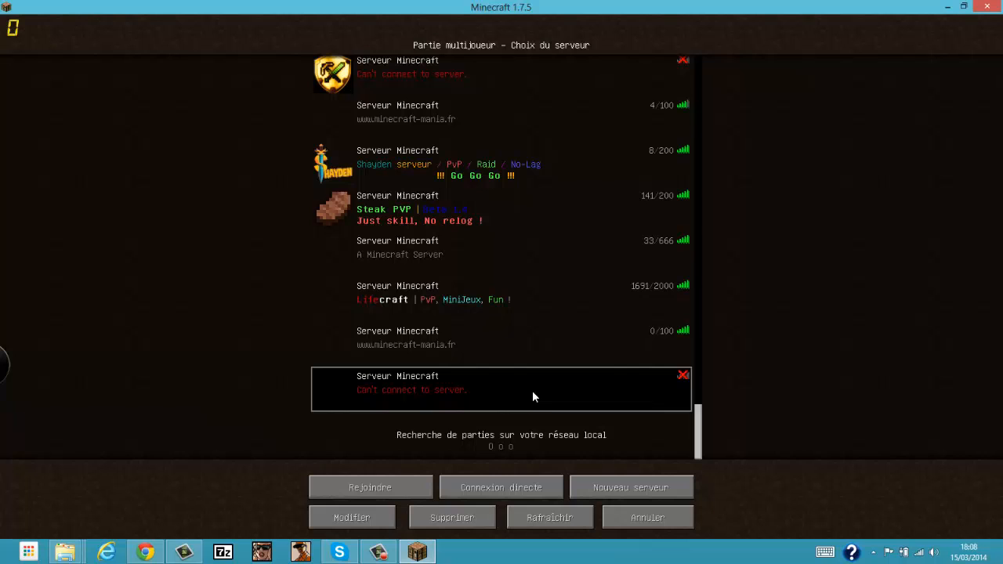
pyautogui.doubleClick(465, 403)
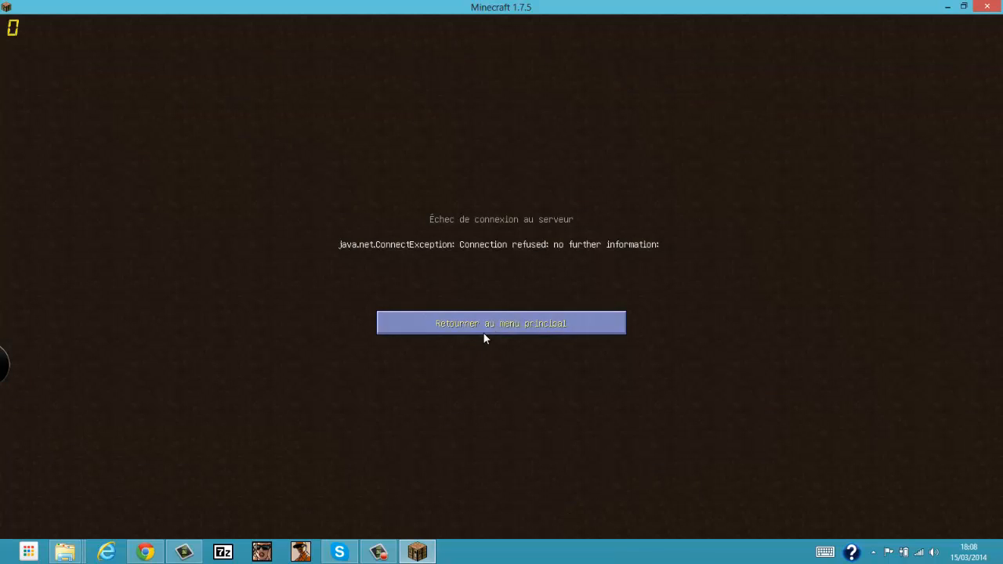
pyautogui.click(476, 324)
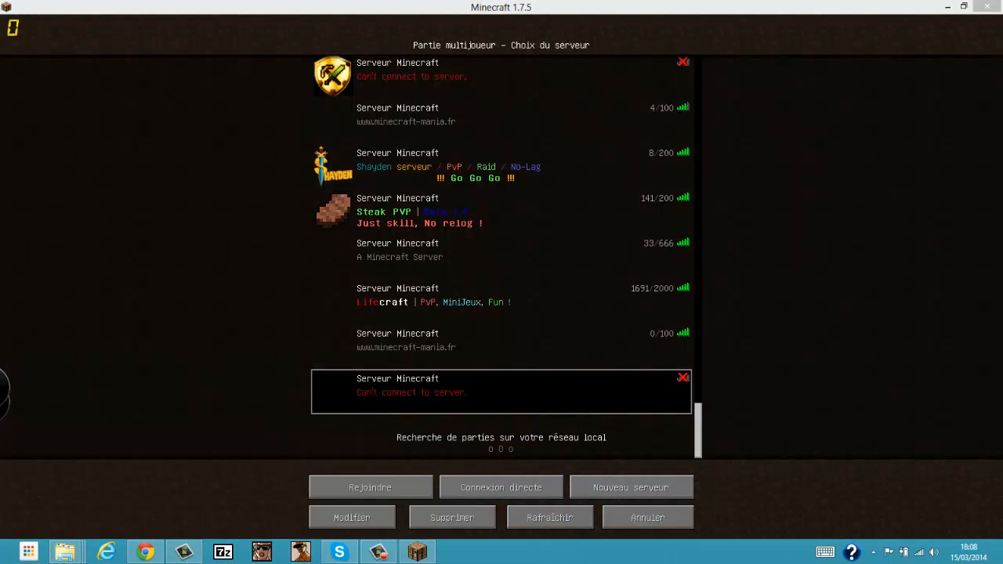
# Step: Start the Minecraft server with the TutoGold command file in the TutoGold Serveur folder
pyautogui.moveTo(3, 413)
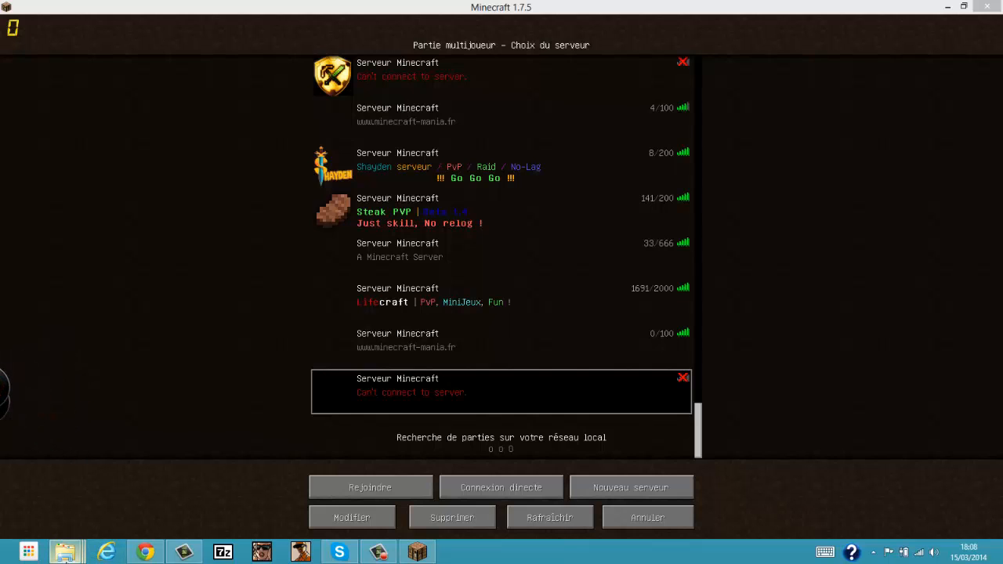
pyautogui.moveTo(65, 553)
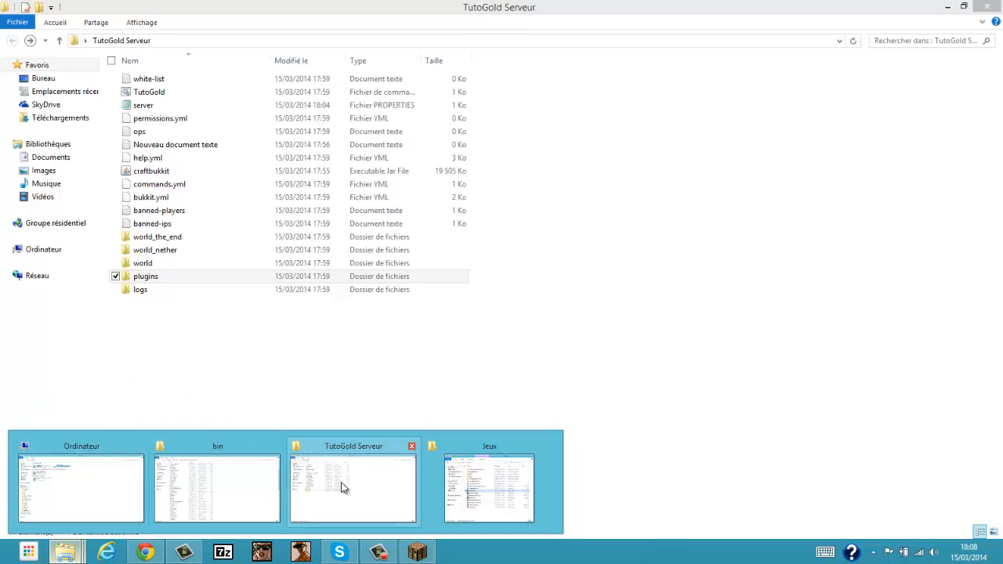
pyautogui.click(341, 486)
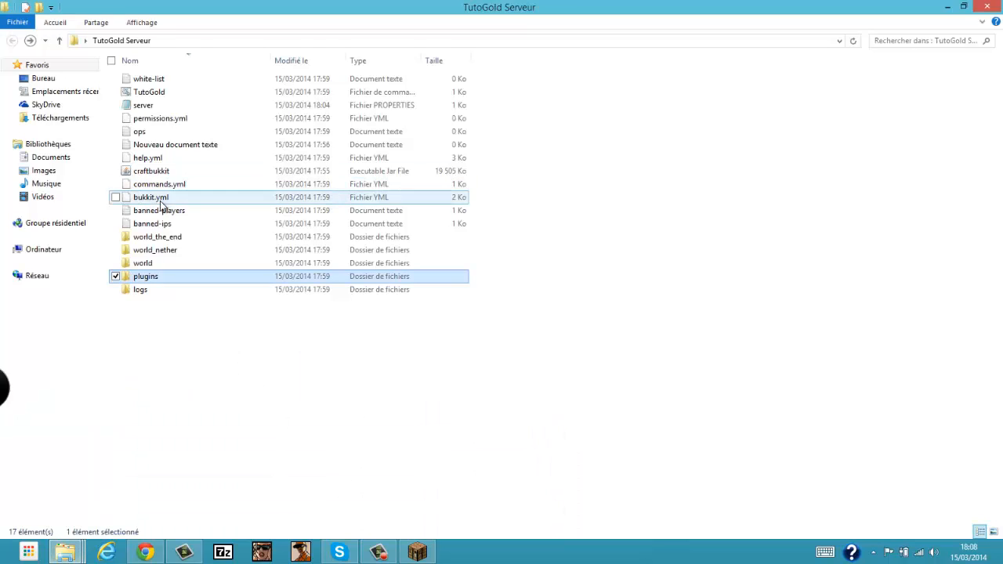
pyautogui.doubleClick(162, 93)
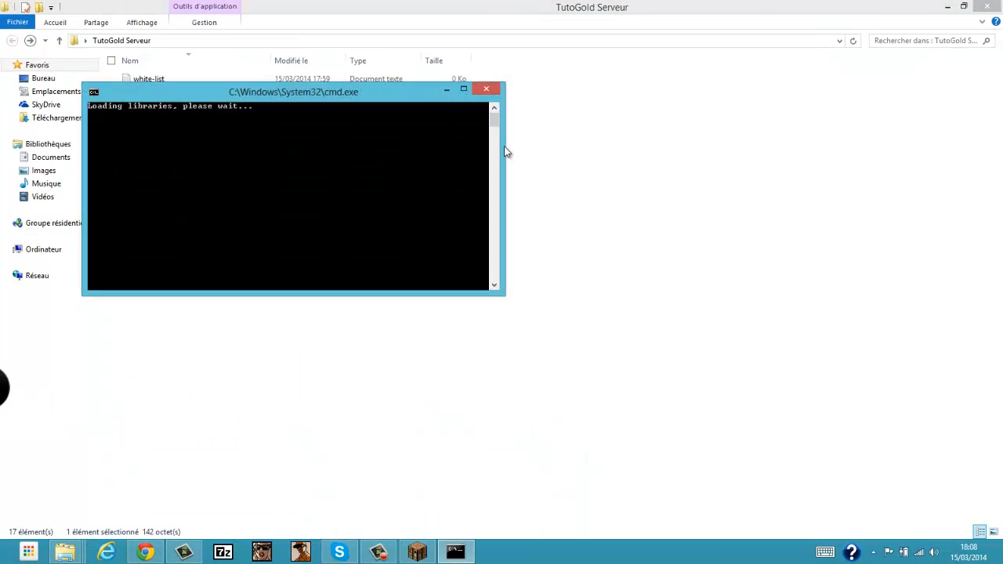
pyautogui.click(502, 367)
# Step: Check the server's startup messages in the command console over the Minecraft window
pyautogui.click(418, 552)
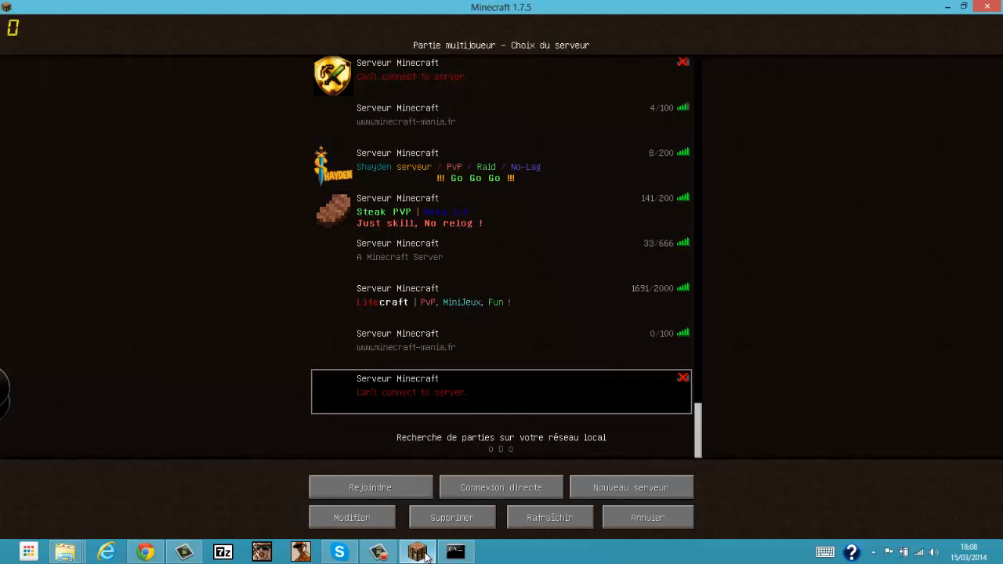
pyautogui.click(455, 552)
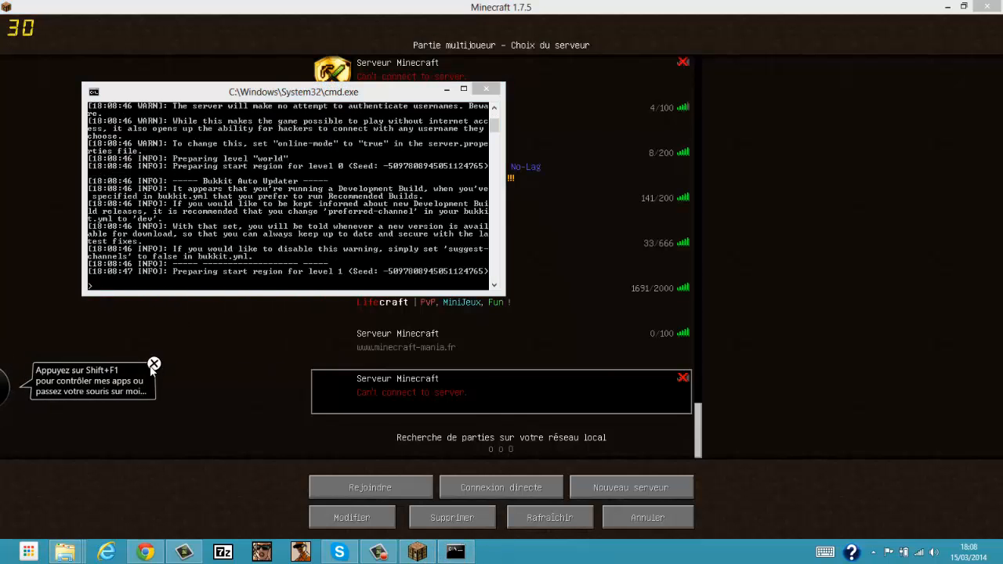
pyautogui.click(297, 130)
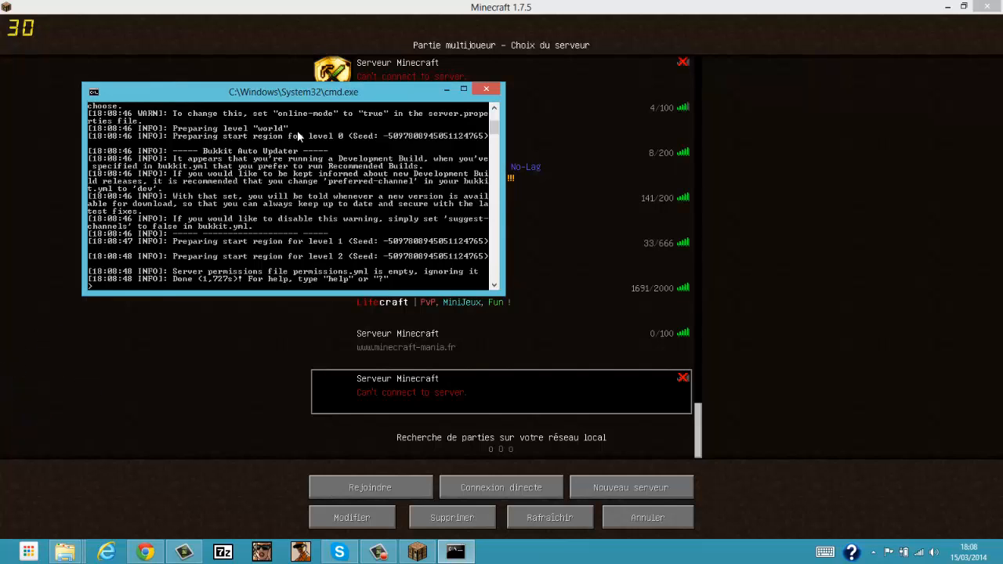
pyautogui.scroll(-2, 328, 222)
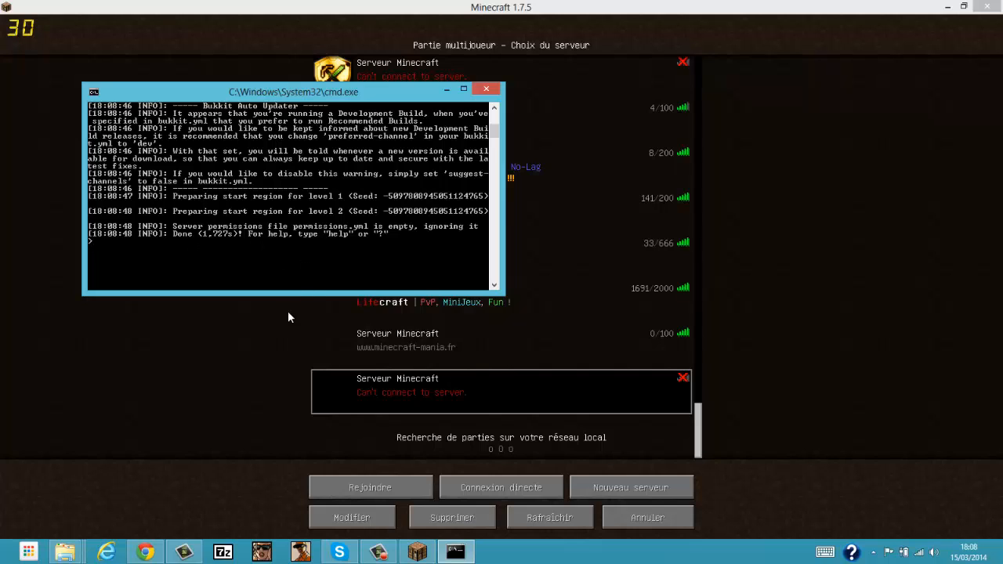
# Step: Switch back to Minecraft, refresh the multiplayer server list and select the localhost server at its end
pyautogui.click(148, 509)
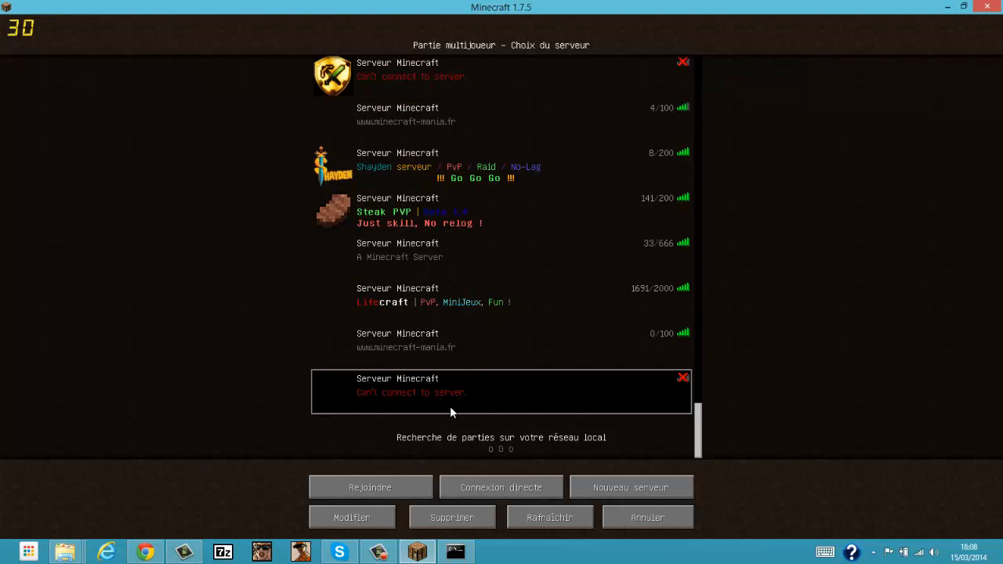
pyautogui.click(368, 518)
pyautogui.click(553, 323)
pyautogui.click(539, 516)
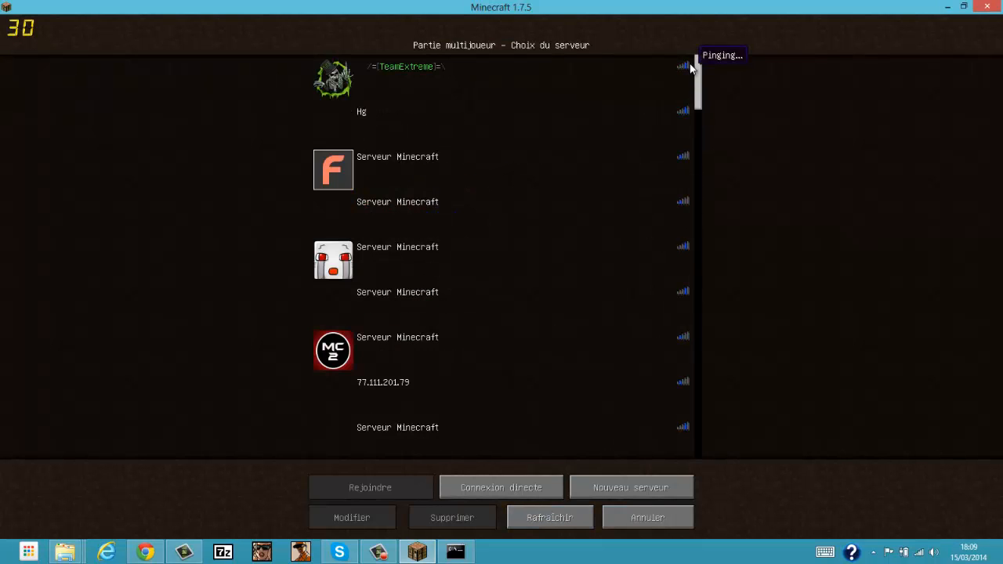
pyautogui.scroll(-20, 756, 405)
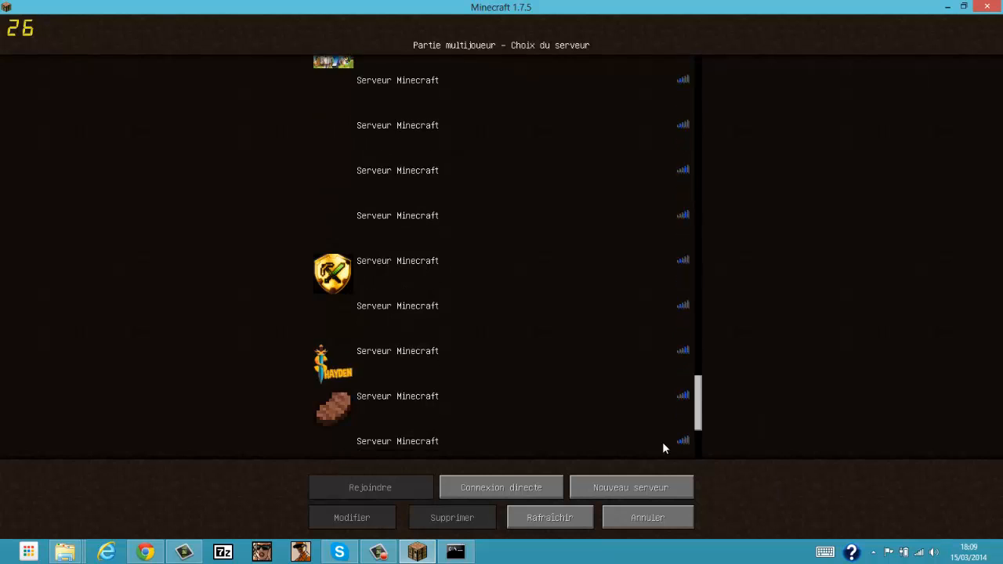
pyautogui.scroll(-4, 649, 470)
pyautogui.scroll(-3, 689, 401)
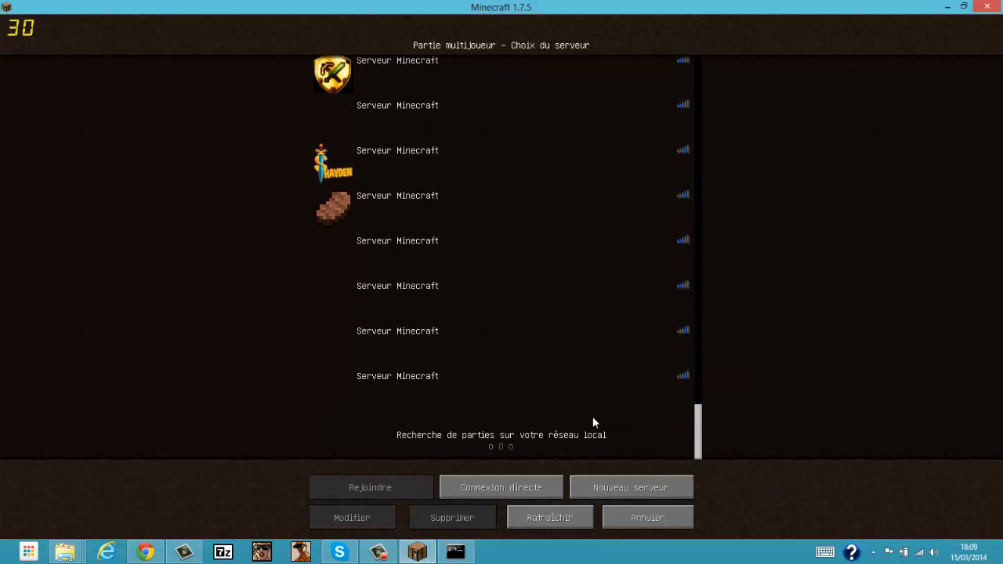
pyautogui.click(457, 401)
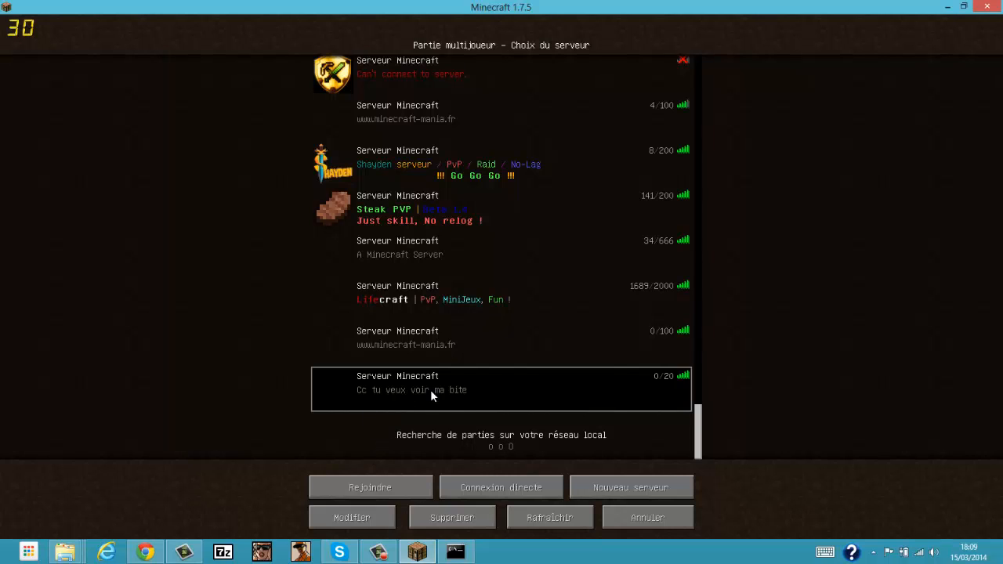
# Step: Join the localhost server and walk a short way forward in the world
pyautogui.scroll(2, 443, 396)
pyautogui.scroll(-2, 397, 426)
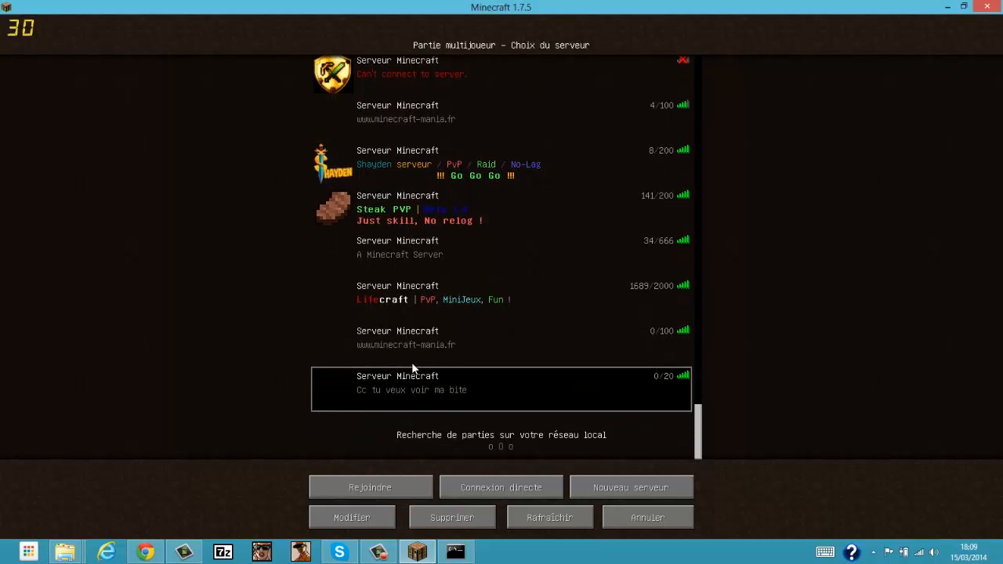
pyautogui.doubleClick(365, 389)
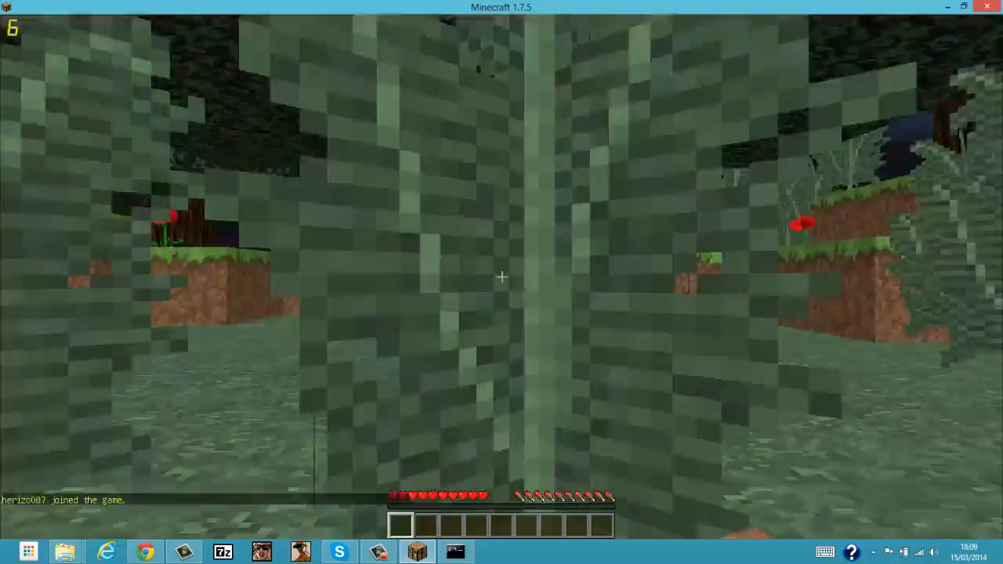
pyautogui.press('w')
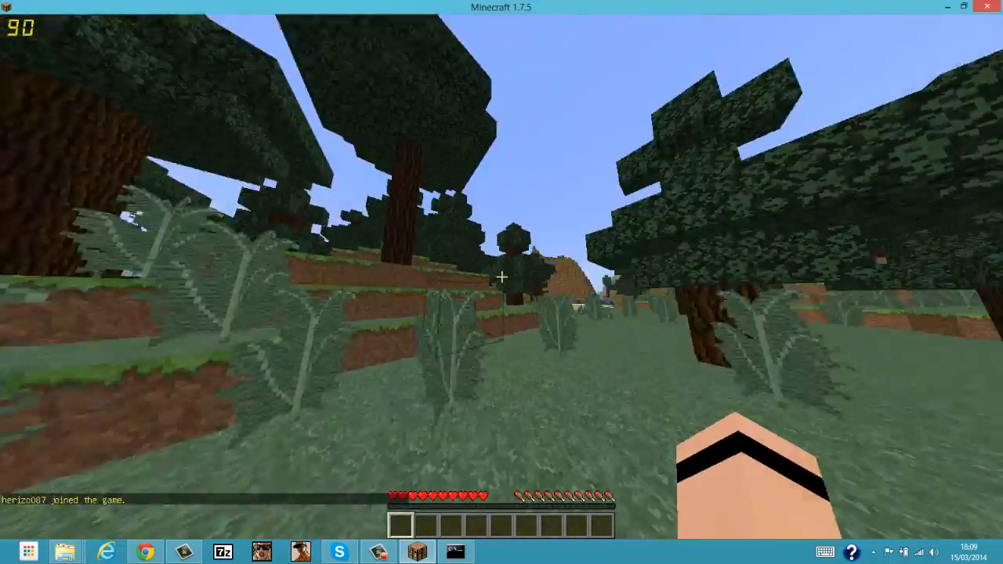
pyautogui.press('w')
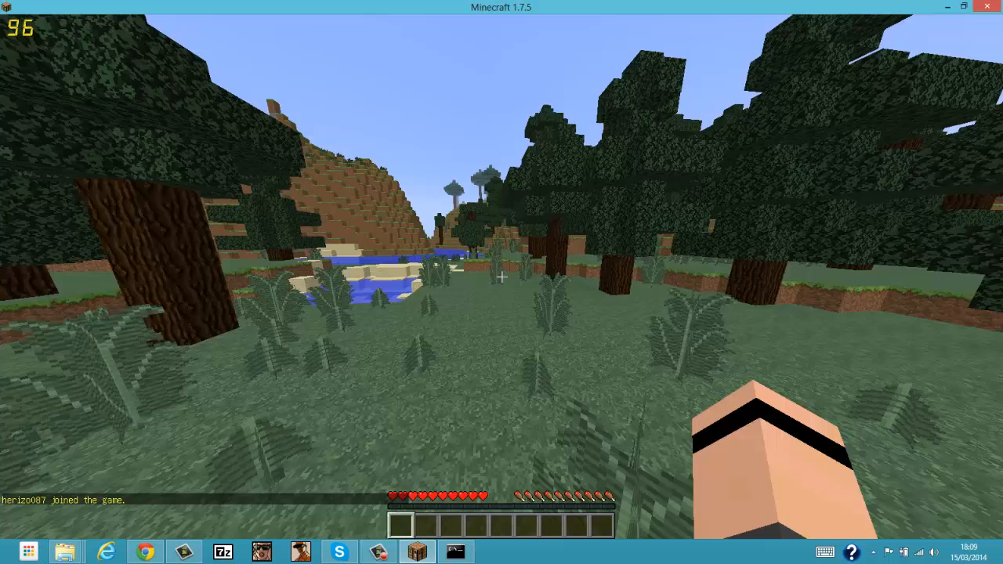
# Step: Switch to the server's command console and try to grant the player operator status with the op command and the player's username
pyautogui.press('e')
pyautogui.click(455, 552)
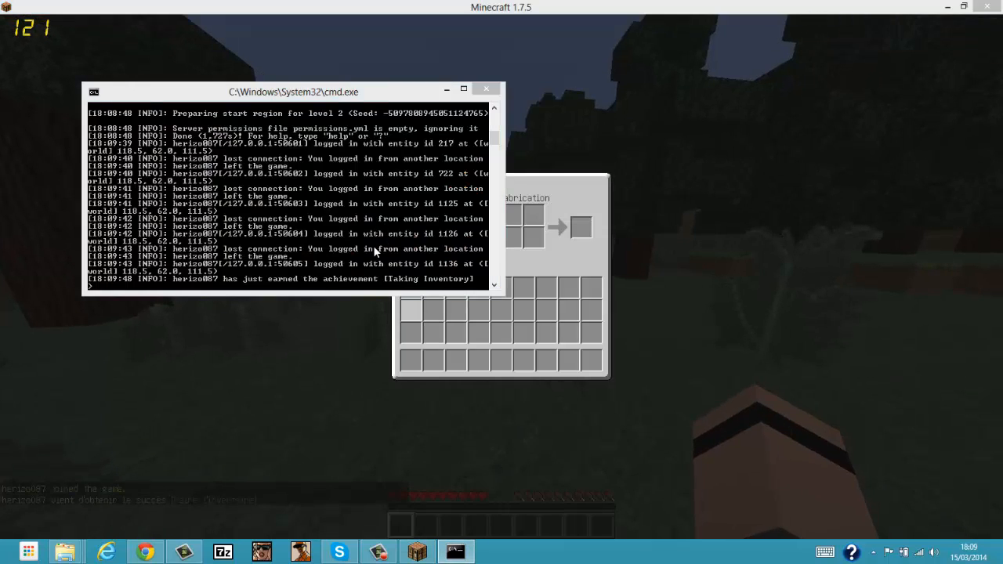
pyautogui.click(353, 161)
pyautogui.write('op')
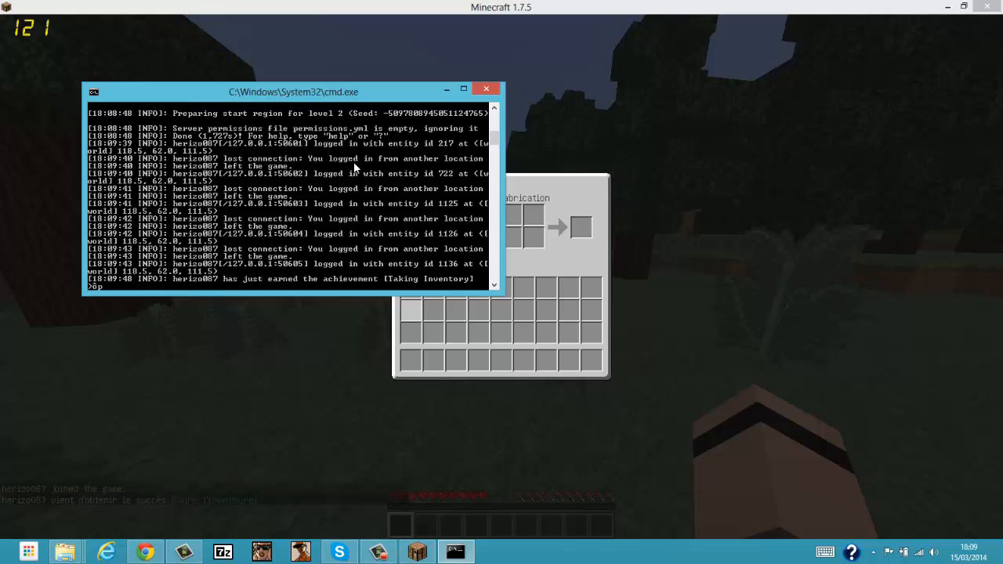
pyautogui.write(' herizo087')
pyautogui.press('Return')
# Step: Recall the previous console command, replace its mistyped first letter and try running it again
pyautogui.press('Up')
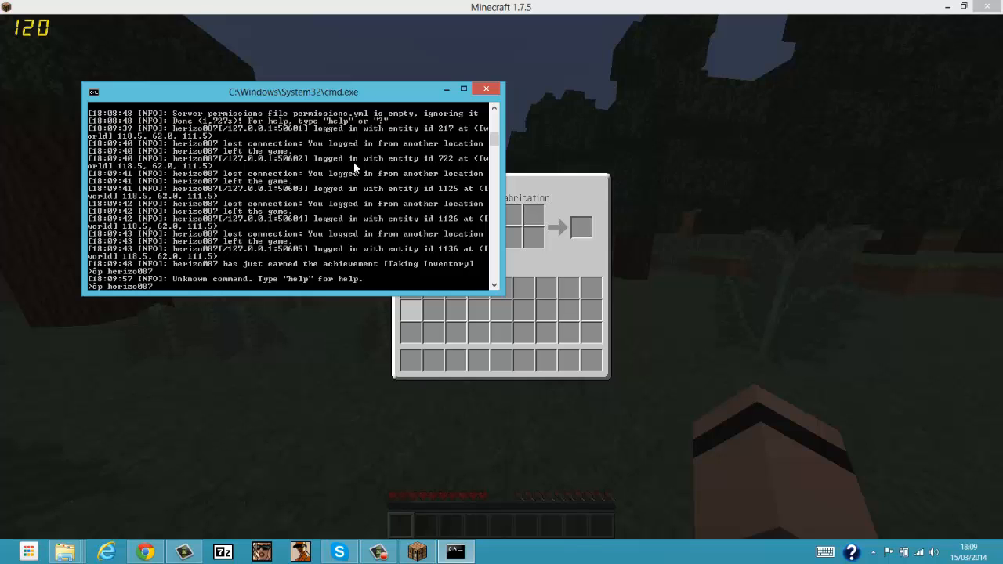
pyautogui.press('Left')
pyautogui.press('Left')
pyautogui.press('Left')
pyautogui.press('Delete')
pyautogui.write('o')
pyautogui.press('Return')
# Step: Correct the first character of the recalled command so it reads "op" plus the player's username, and run it
pyautogui.write('t')
pyautogui.press('Up')
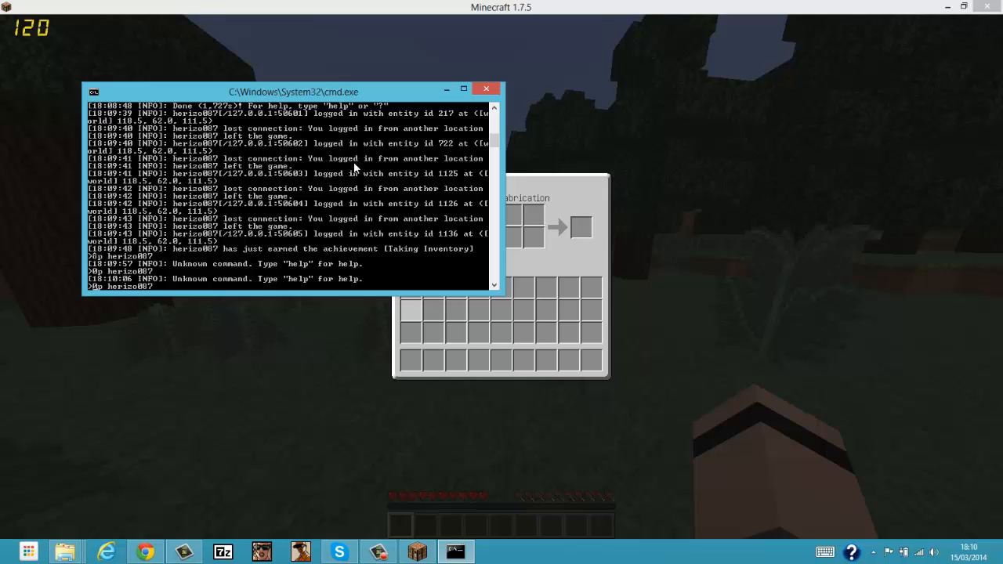
pyautogui.press('Right')
pyautogui.press('BackSpace')
pyautogui.write('o')
pyautogui.press('Return')
# Step: Return to the Minecraft game, close the inventory and switch to creative mode with the chat command /gamemode 1
pyautogui.click(384, 300)
pyautogui.press('e')
pyautogui.press('t')
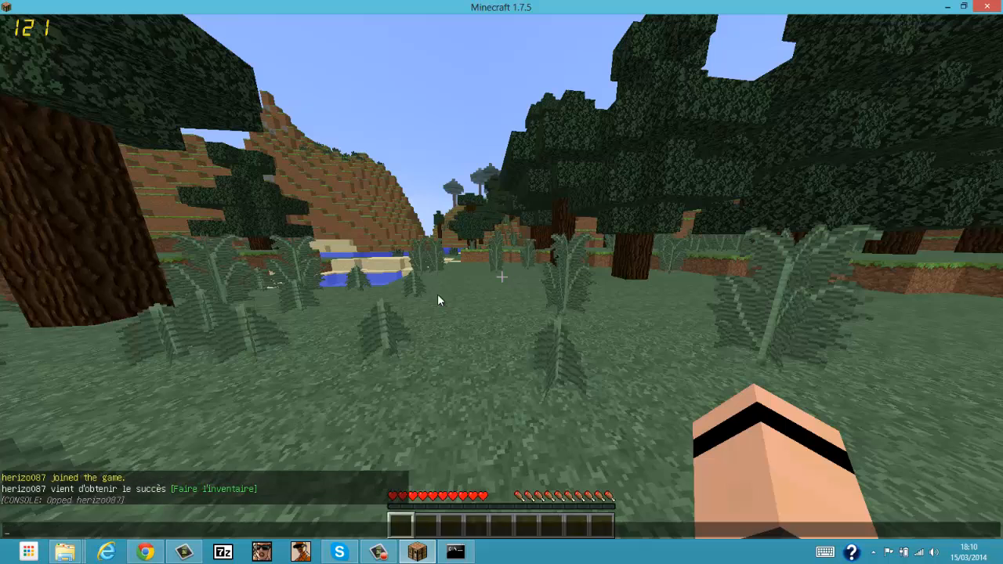
pyautogui.write('/game')
pyautogui.press('Tab')
pyautogui.write('mode 1')
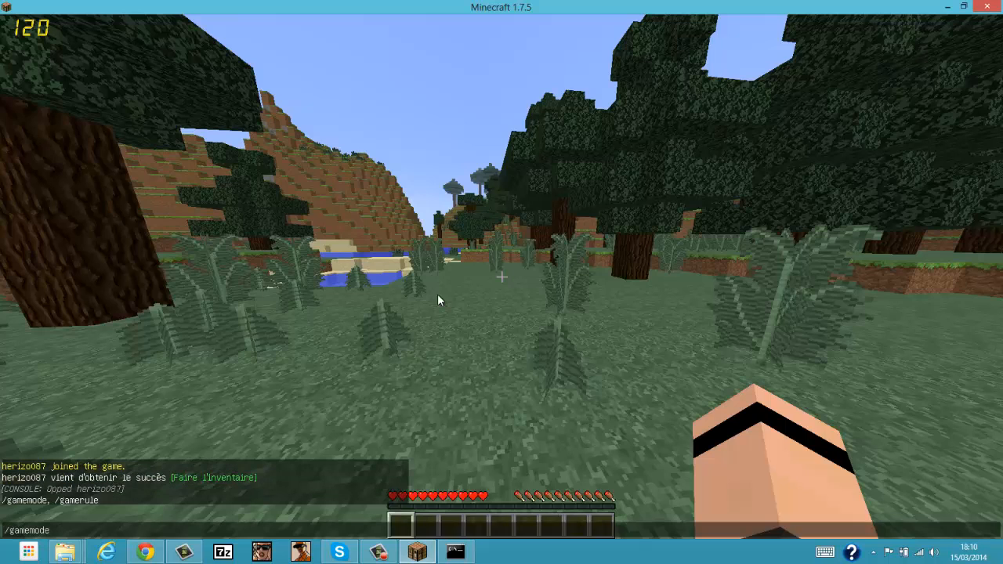
pyautogui.press('Return')
# Step: Take off and fly over the surrounding forest, hills and snowy terrain, switching between hotbar slots
pyautogui.press('space')
pyautogui.press('space')
pyautogui.scroll(-3, 502, 277)
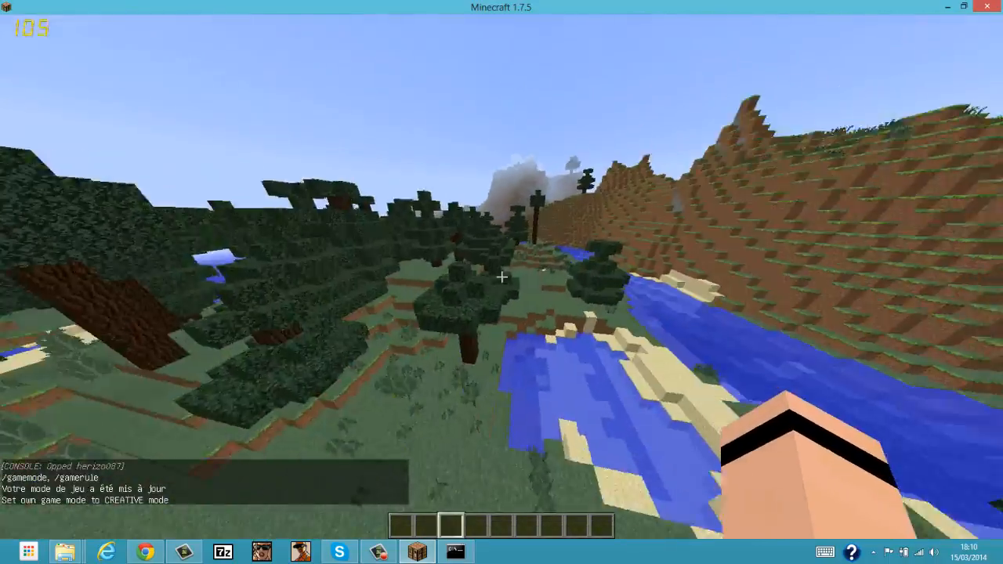
pyautogui.scroll(1, 502, 278)
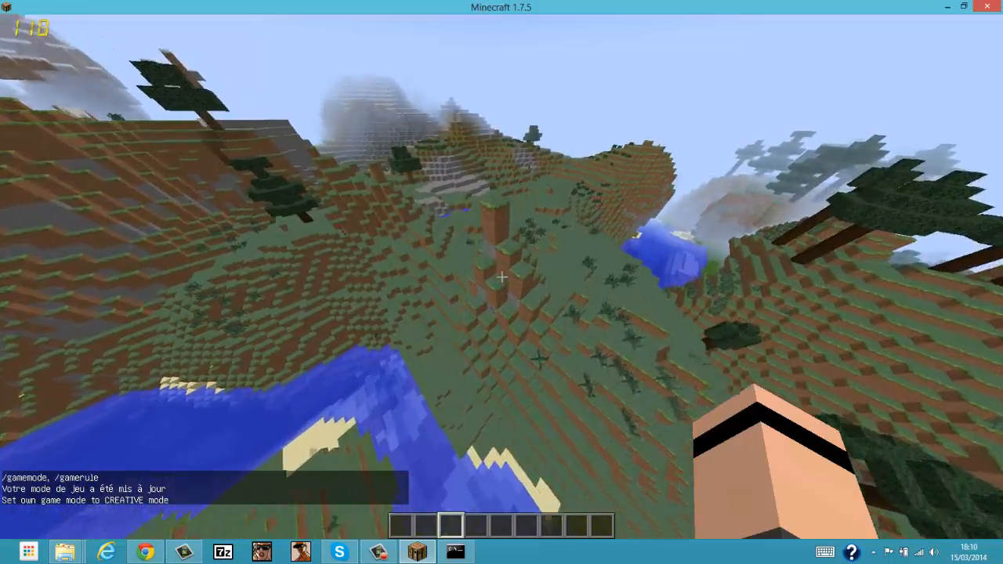
pyautogui.scroll(-2, 501, 277)
pyautogui.scroll(4, 501, 277)
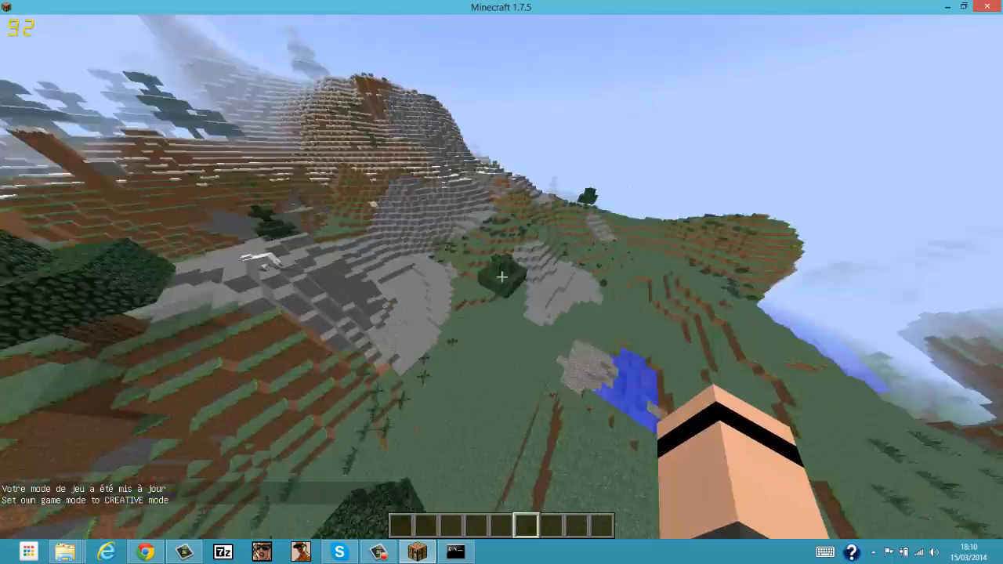
pyautogui.scroll(3, 501, 276)
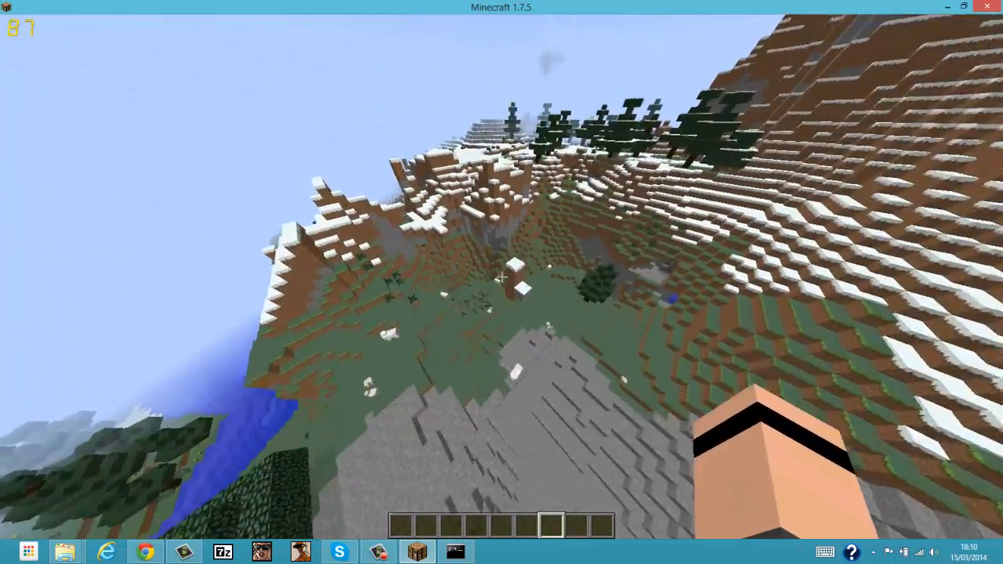
pyautogui.scroll(-1, 501, 276)
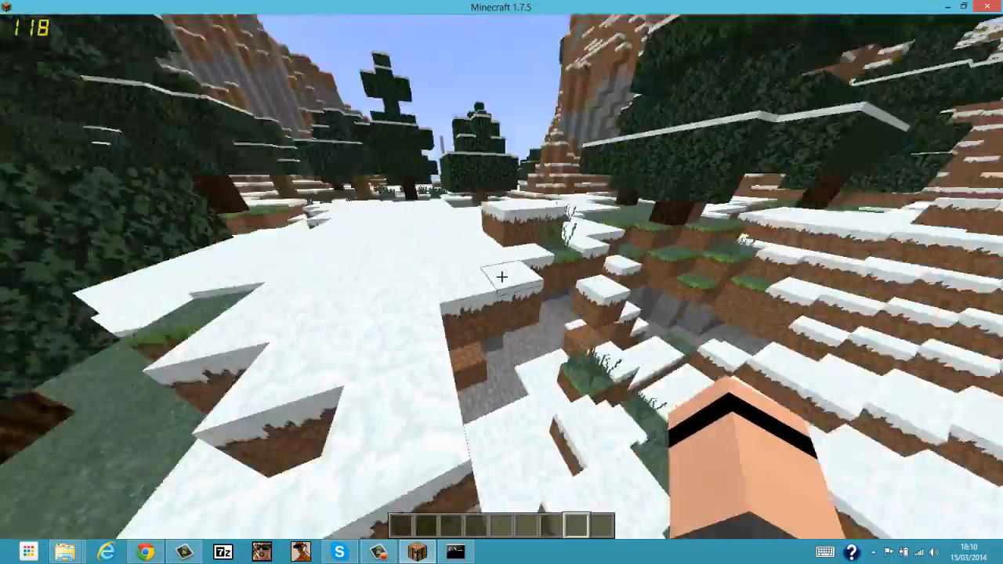
# Step: Move forward across the snowy ground between the trees toward the rocky hill
pyautogui.press('w')
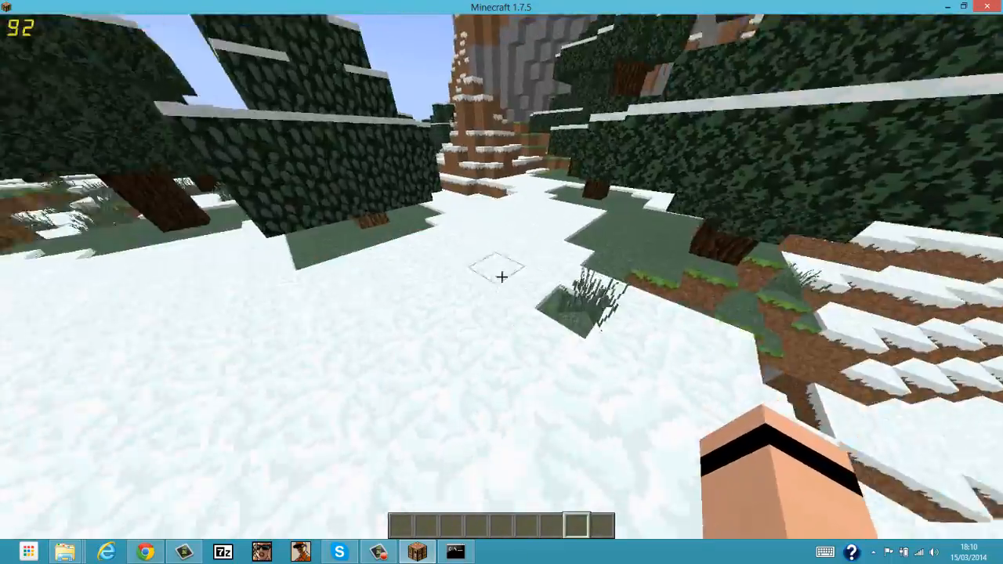
pyautogui.press('w')
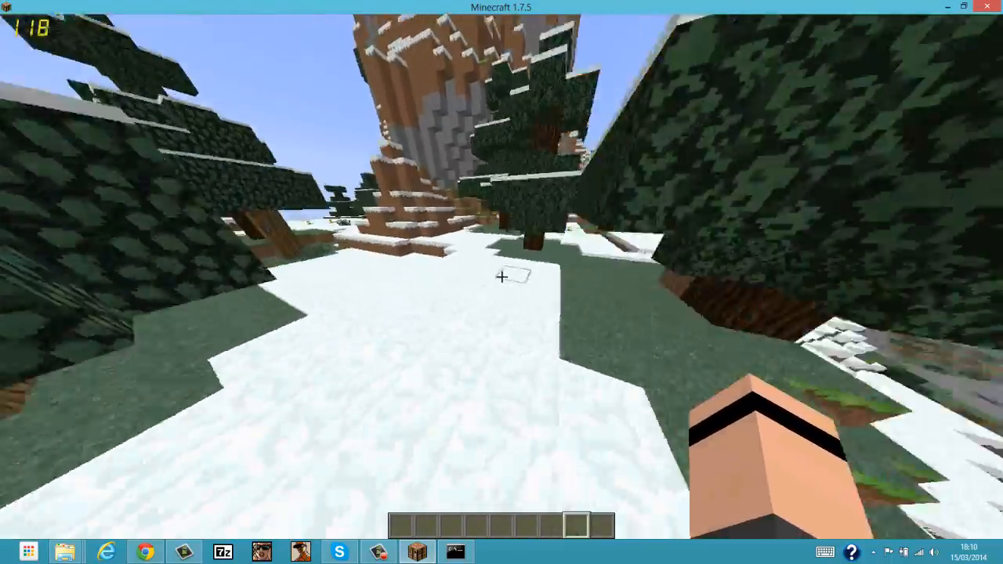
pyautogui.press('w')
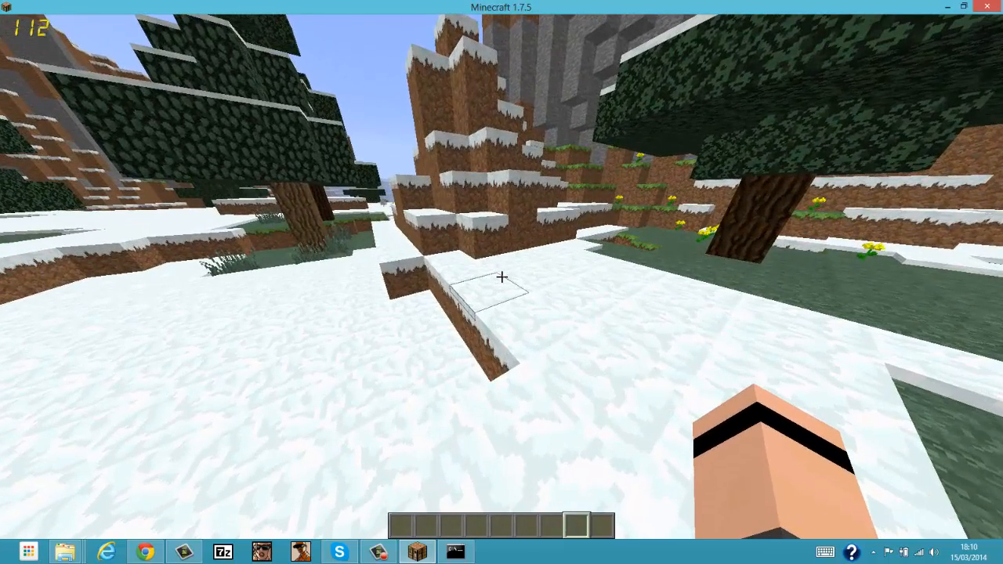